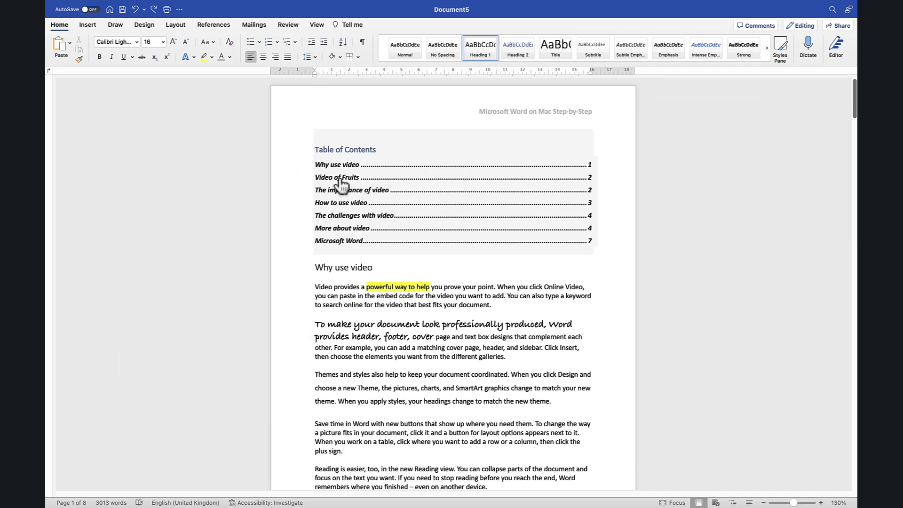
- Jump to the "Video of Fruits" section from the table of contents and view its contents
left_click(340, 181)
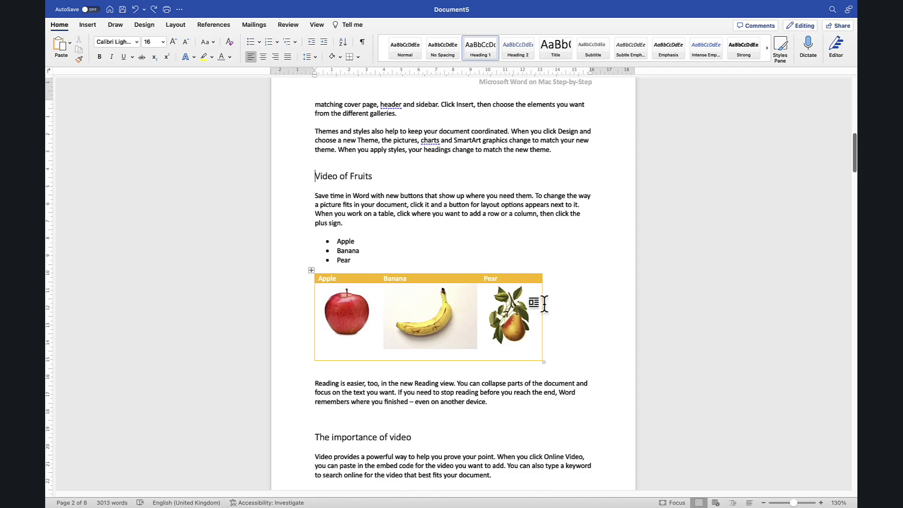
scroll(572, 301, "down", 5)
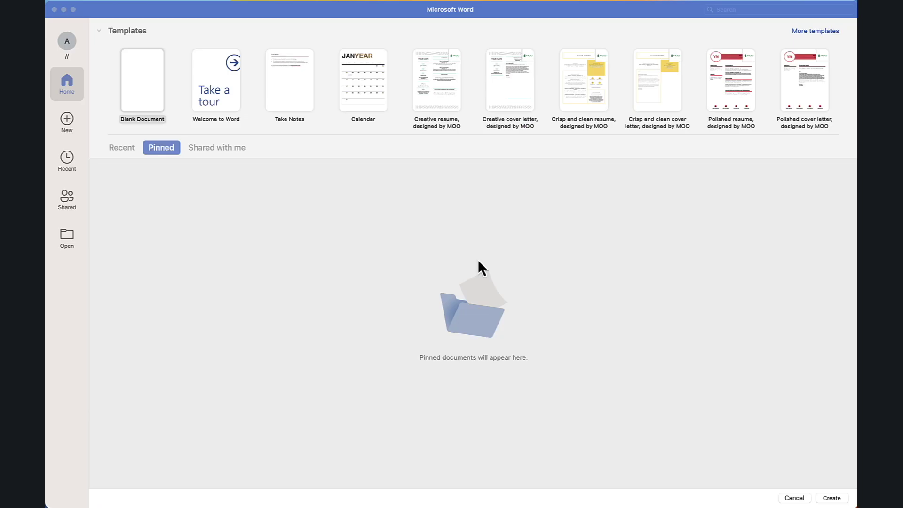
- Create a new document from the Blank Document template
left_click(137, 95)
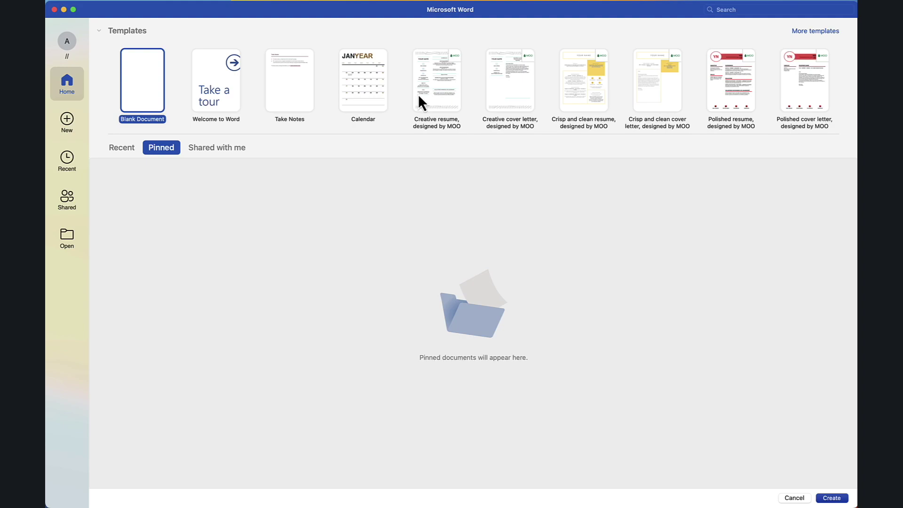
left_click(429, 89)
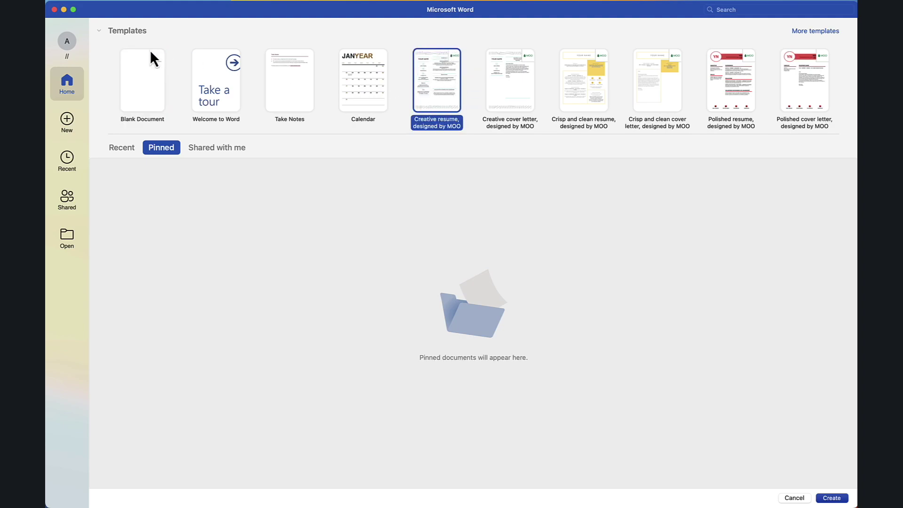
left_click(143, 84)
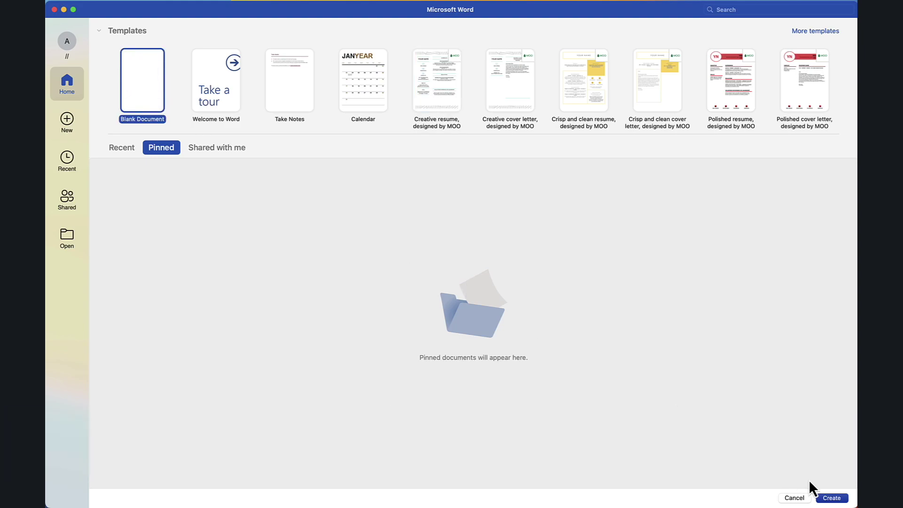
left_click(832, 499)
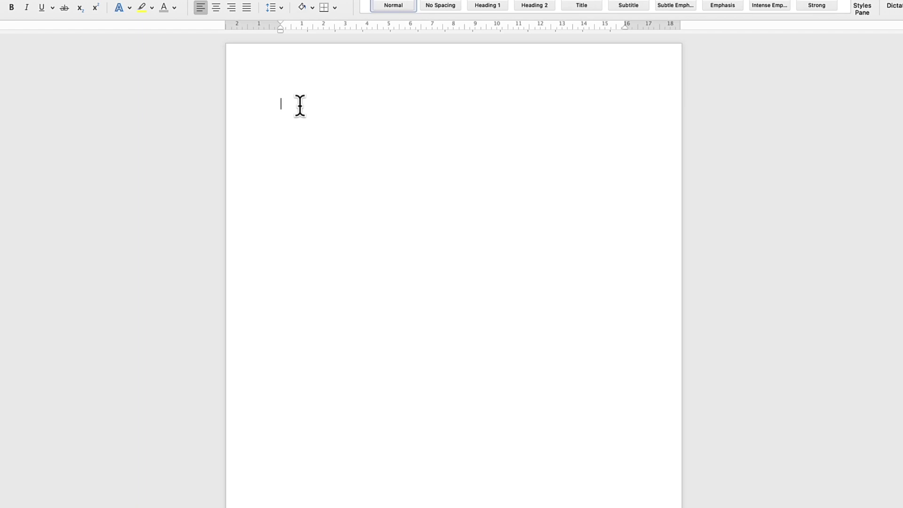
type("The")
key("Return")
key("Return")
key("Return")
key("Return")
key("Return")
key("Return")
key("Return")
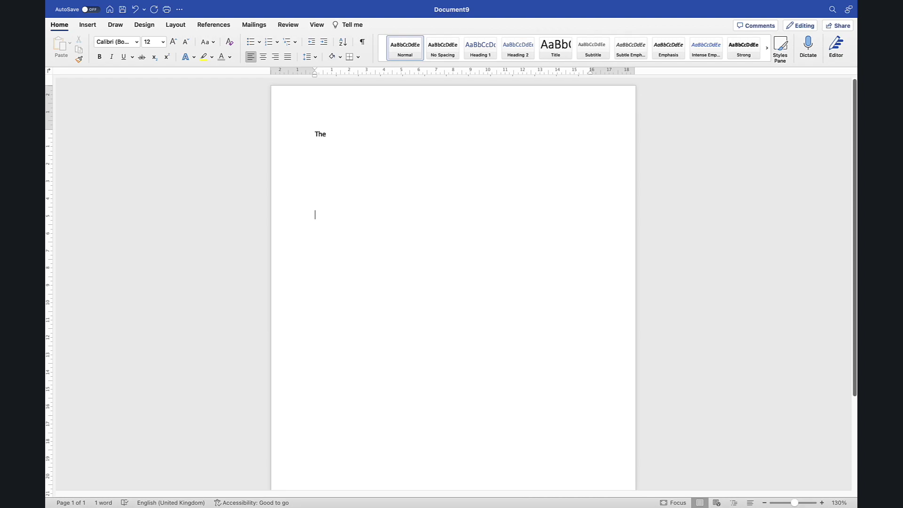
key("BackSpace")
key("BackSpace")
key("BackSpace")
key("BackSpace")
key("BackSpace")
key("BackSpace")
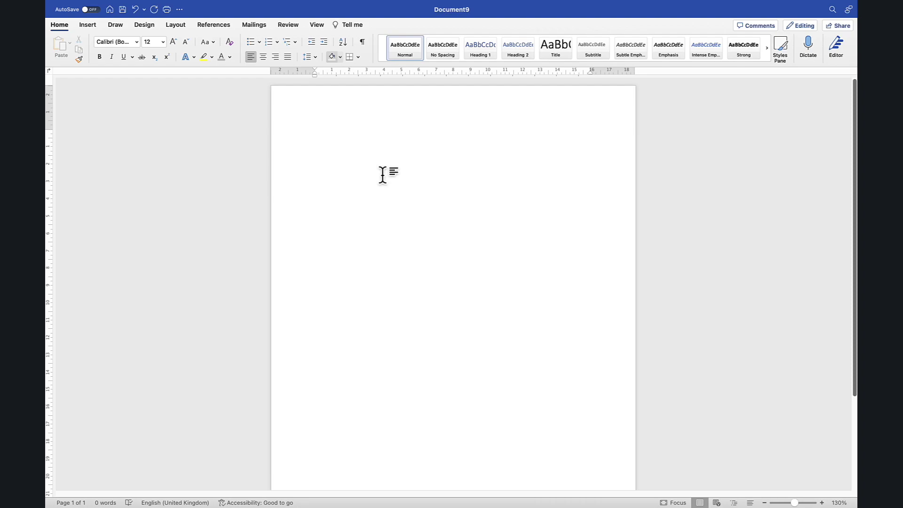
- Generate placeholder text in the empty document with the formula =rand(90)
type("=rand")
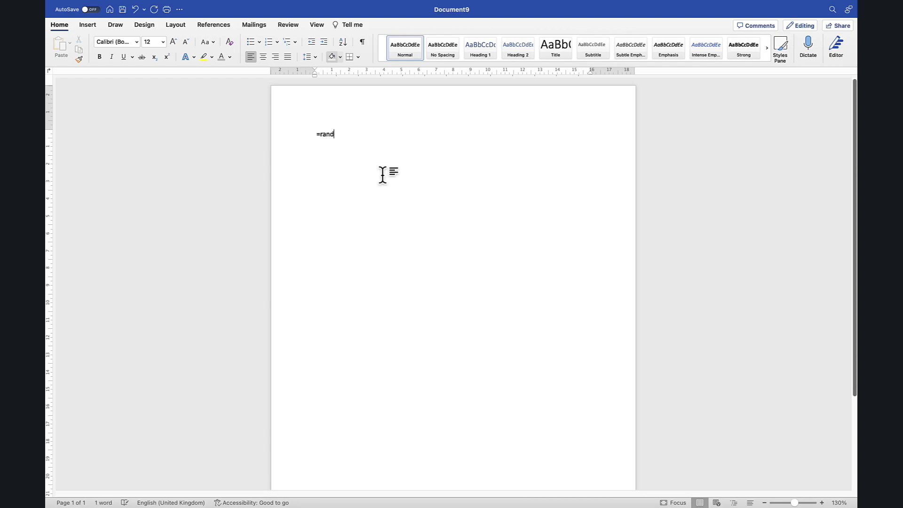
type("(90)")
key("Return")
scroll(382, 176, "up", 15)
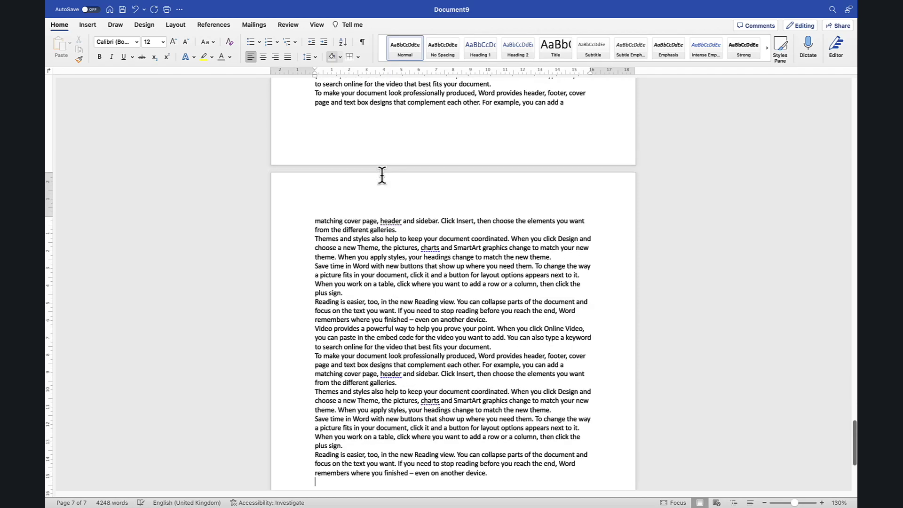
scroll(382, 175, "up", 20)
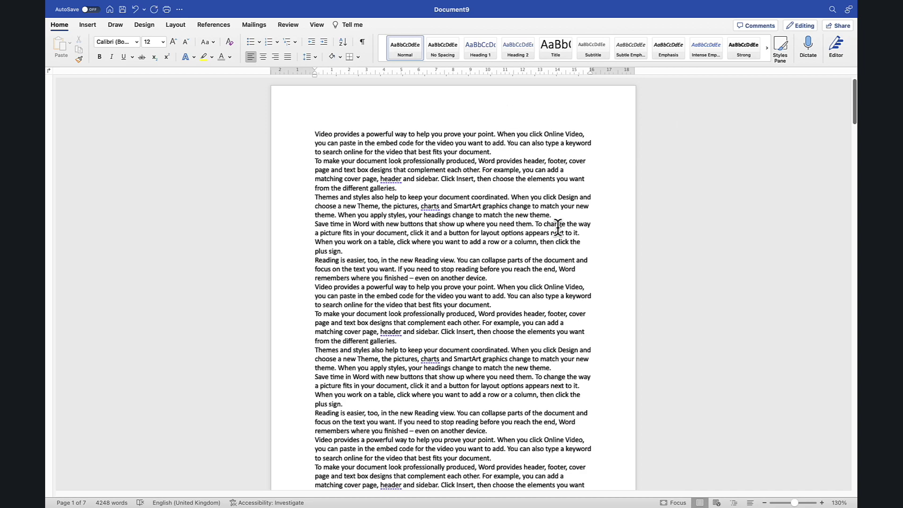
- Insert a blank line after the first paragraph and another after the second paragraph
left_click(506, 152)
key("Return")
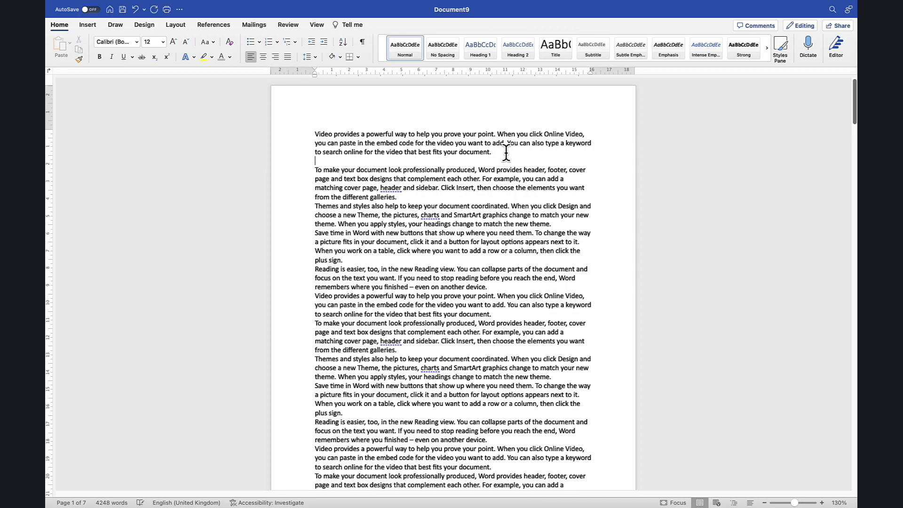
left_click(420, 195)
key("Return")
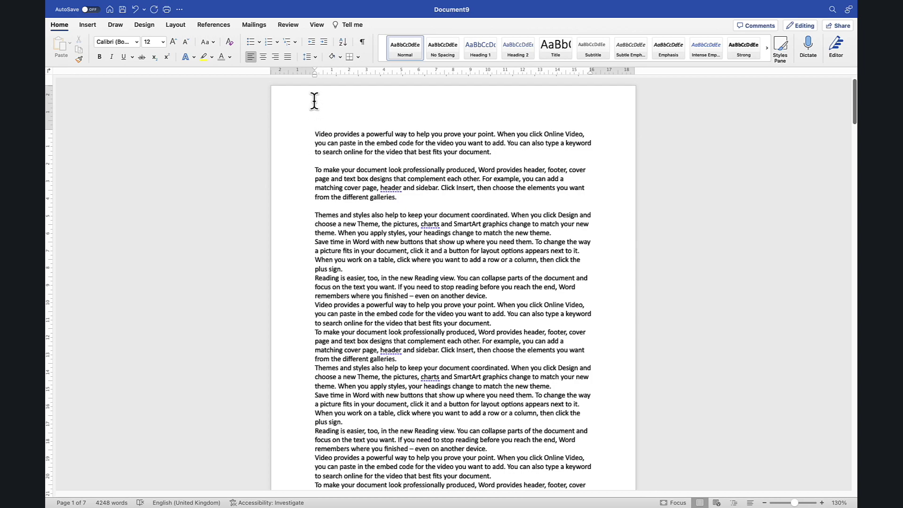
- Make room above the first paragraph and enter the title "Why use video" there, followed by a blank line
key("Return")
key("Return")
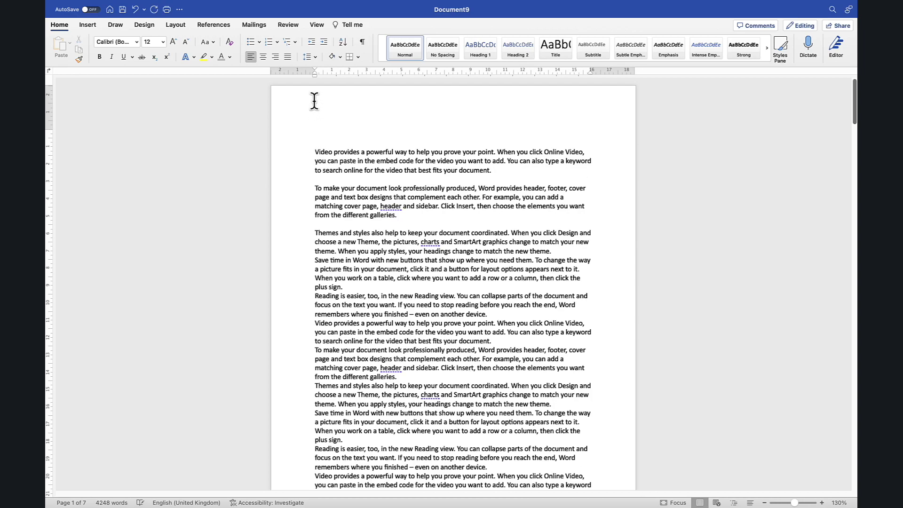
left_click(314, 131)
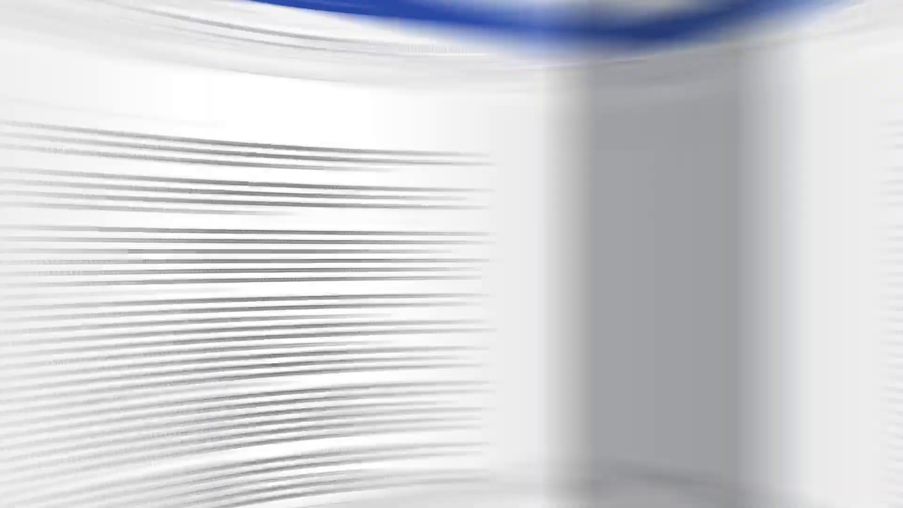
type("Why use video")
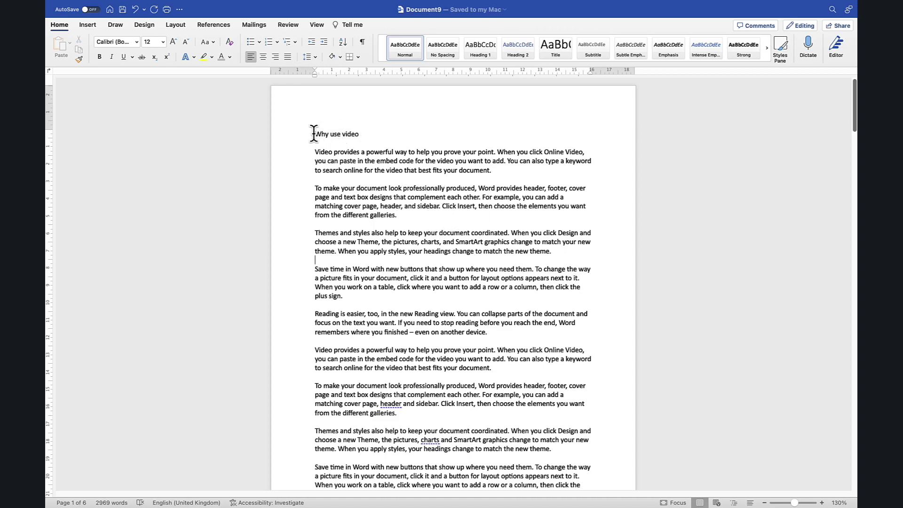
- Select the title "Why use video" and examine the other section titles throughout the document
left_click_drag(312, 135, 363, 136)
scroll(333, 260, "down", 5)
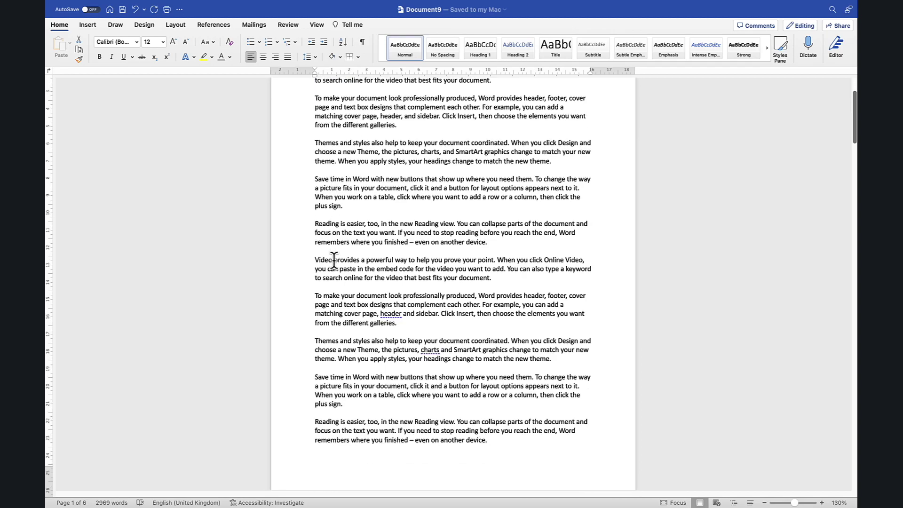
scroll(333, 268, "down", 5)
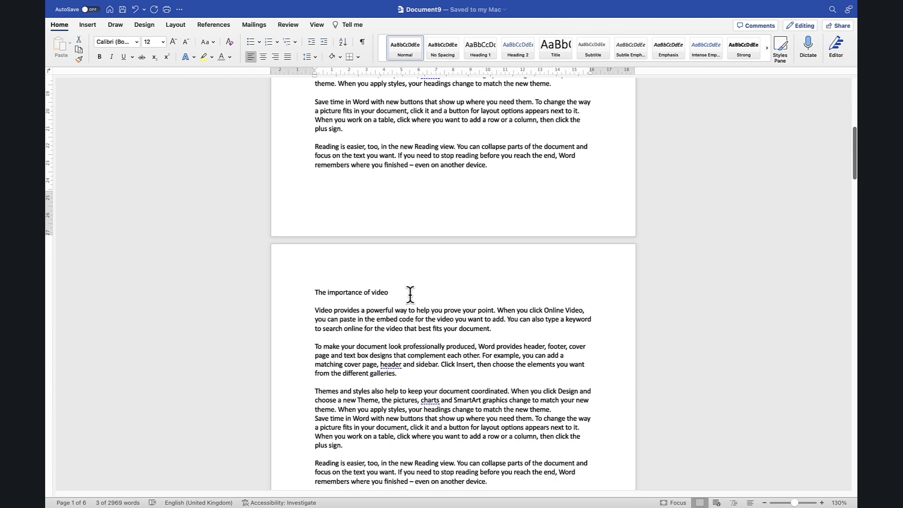
scroll(410, 292, "down", 3)
scroll(408, 289, "down", 3)
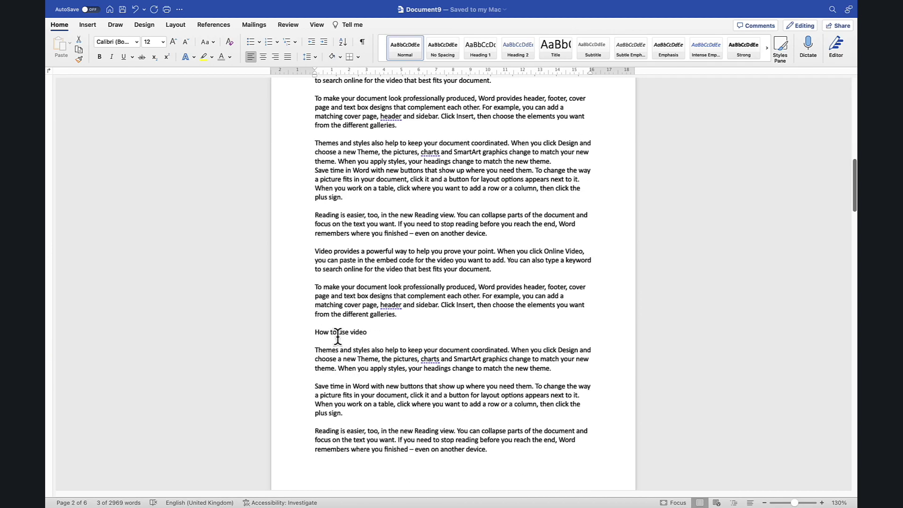
scroll(339, 335, "down", 4)
scroll(338, 336, "down", 7)
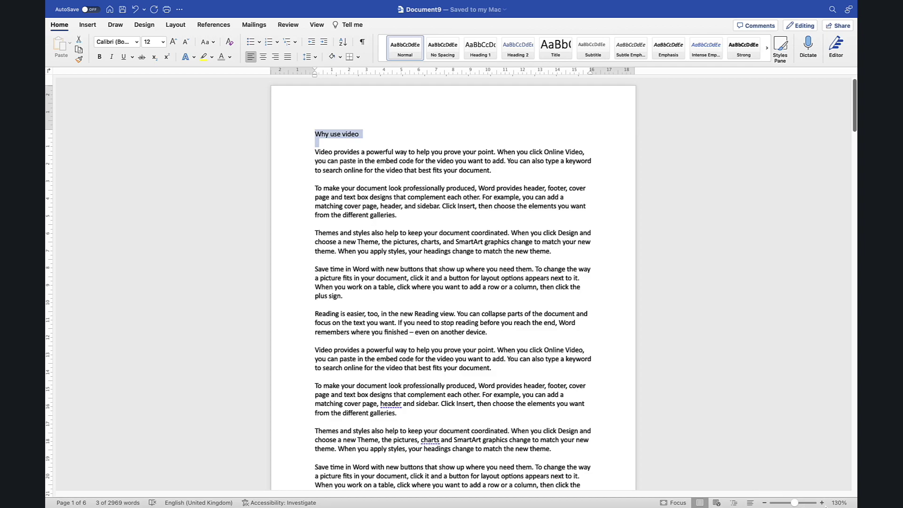
- Zoom the document to 170% and place the cursor at the end of the "Why use video" title
left_click(822, 503)
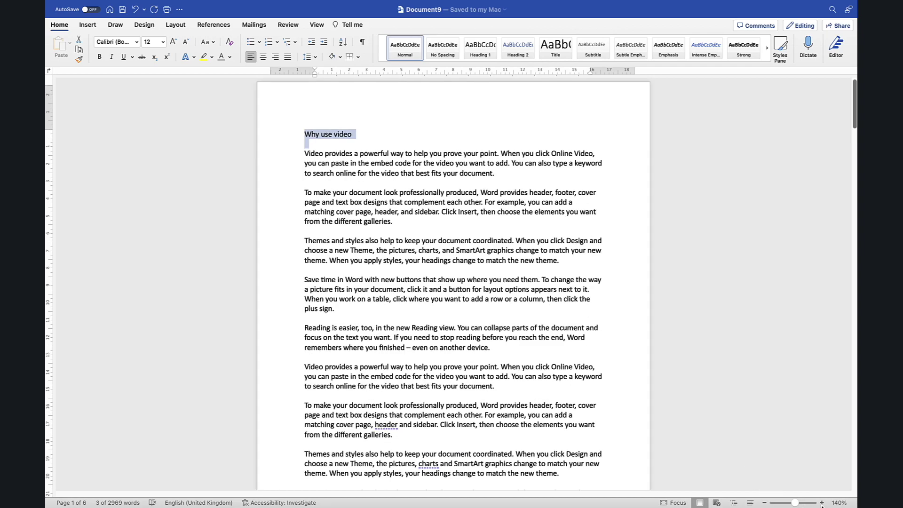
left_click(822, 503)
left_click(822, 503)
left_click(822, 503)
left_click(350, 140)
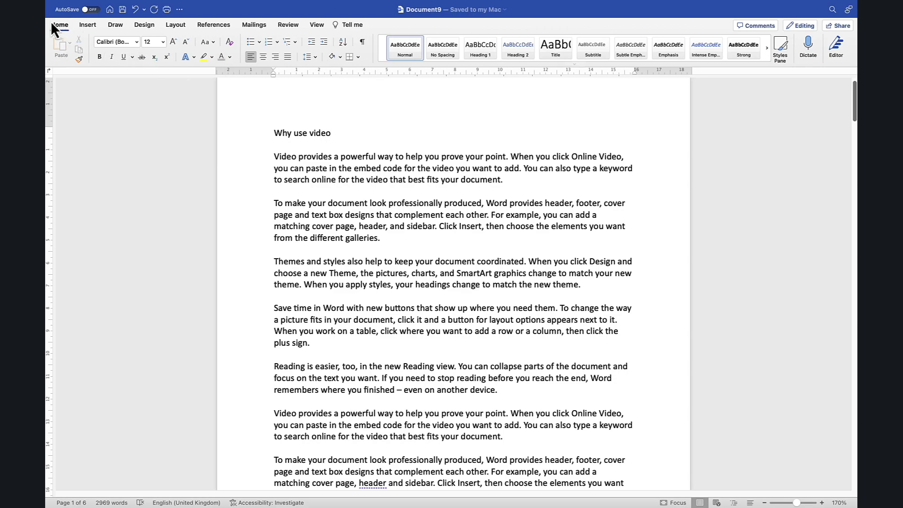
- Show the formatting marks in the document
left_click(89, 24)
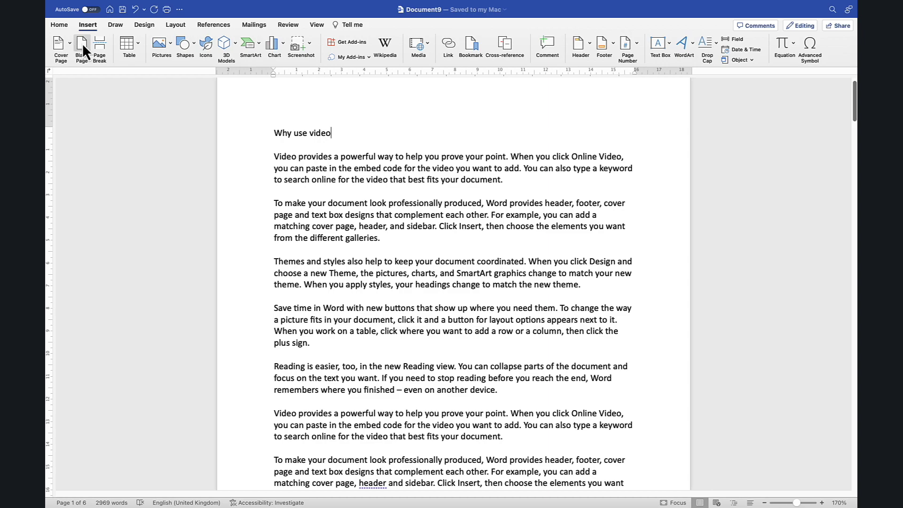
left_click(61, 25)
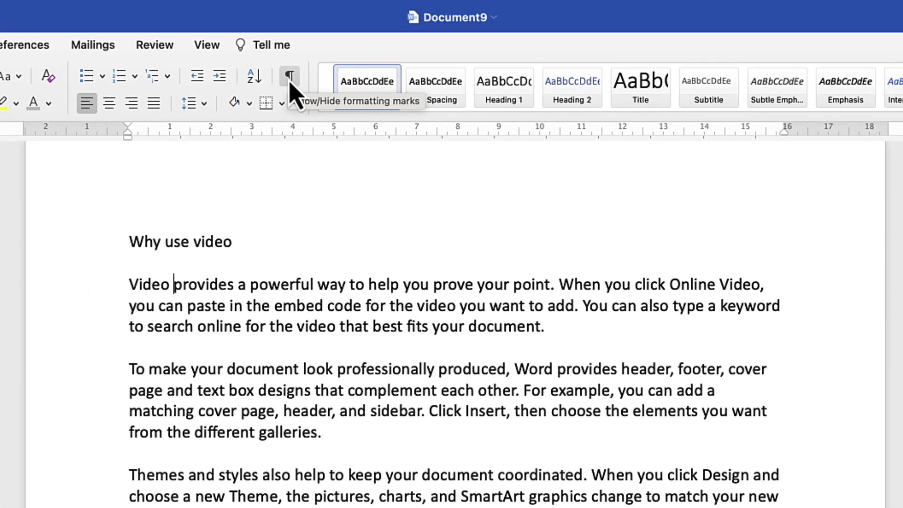
left_click(289, 80)
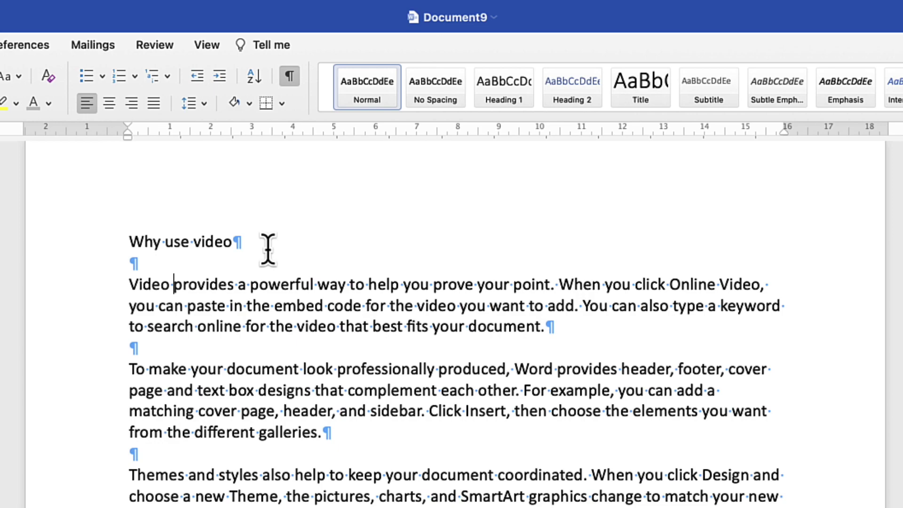
- Add an extra blank line below the first paragraph and a second space between "you" and "can"
left_click(182, 346)
key("Return")
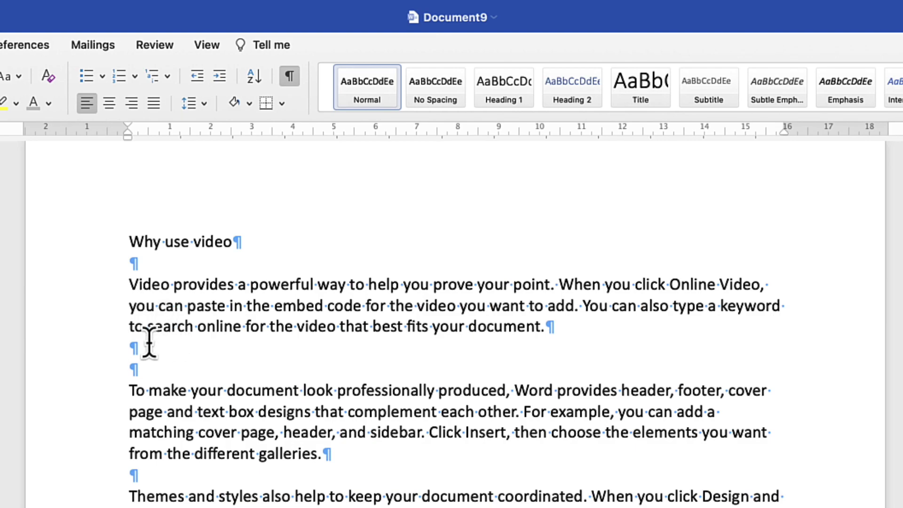
left_click(156, 304)
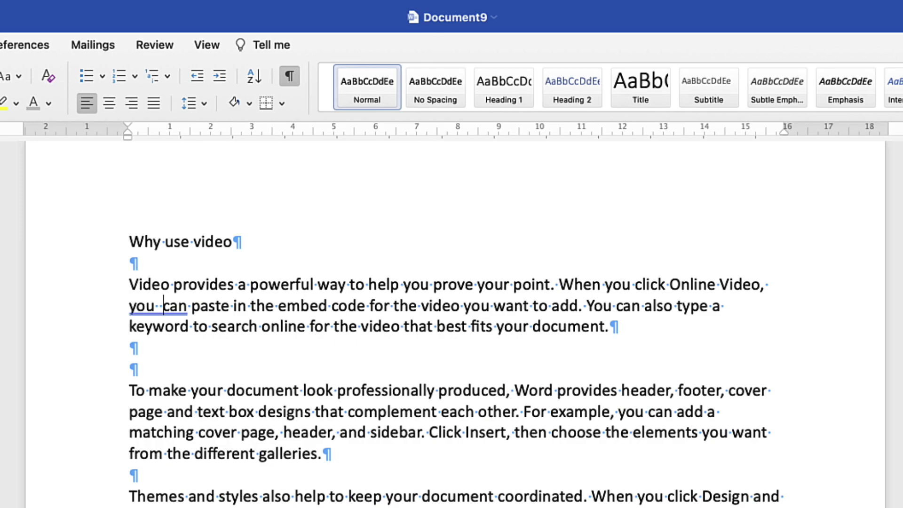
- Hide the formatting marks, place the cursor before "can" in the first paragraph, and show the marks again
left_click(289, 76)
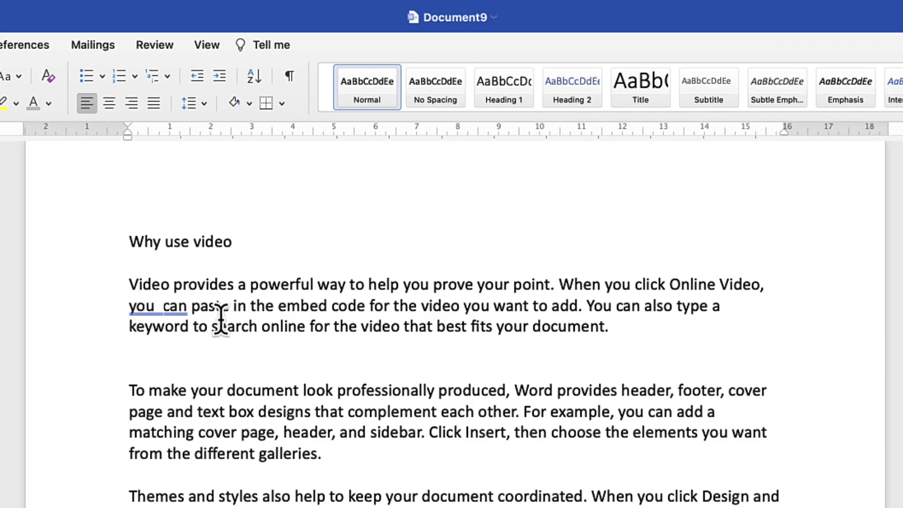
left_click(162, 306)
left_click(290, 77)
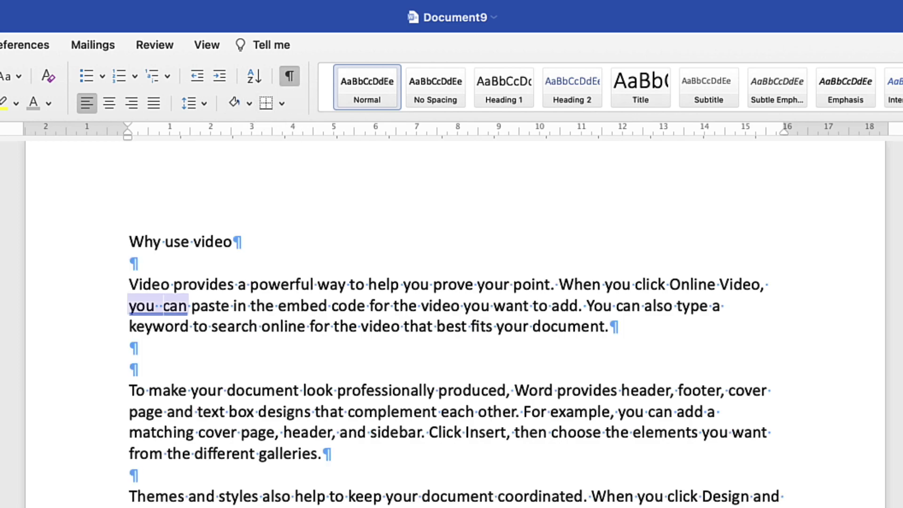
- Delete the extra space between "you" and "can" and the extra blank line below the first paragraph
key("BackSpace")
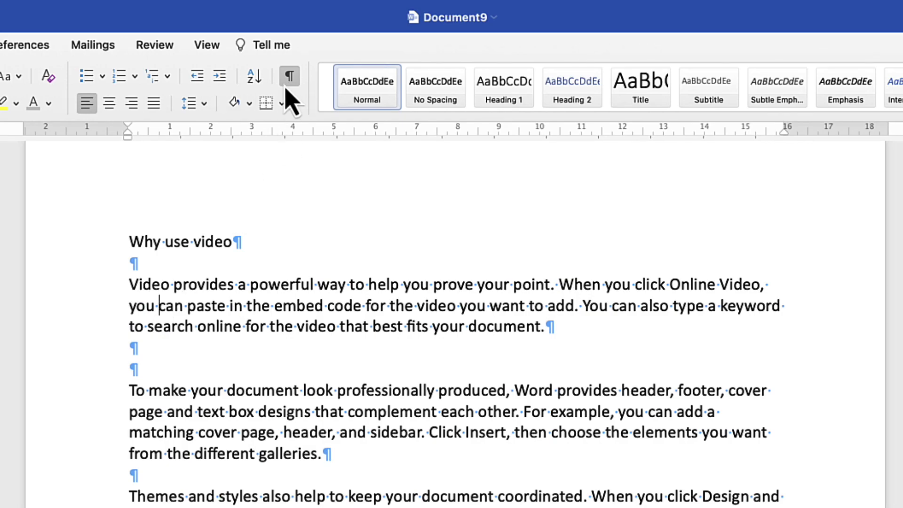
left_click(163, 366)
key("BackSpace")
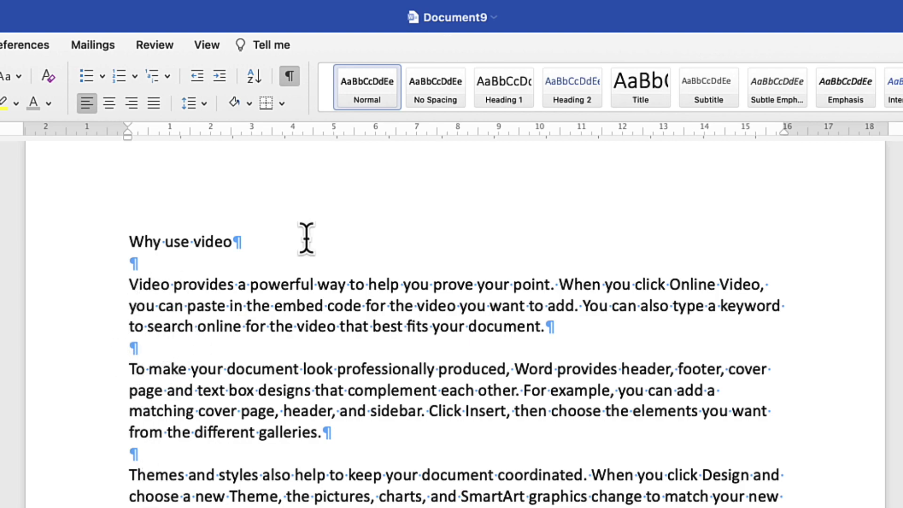
- Apply the Heading 1 style to the title "Why use video"
left_click(261, 265)
triple_click(193, 241)
left_click(512, 110)
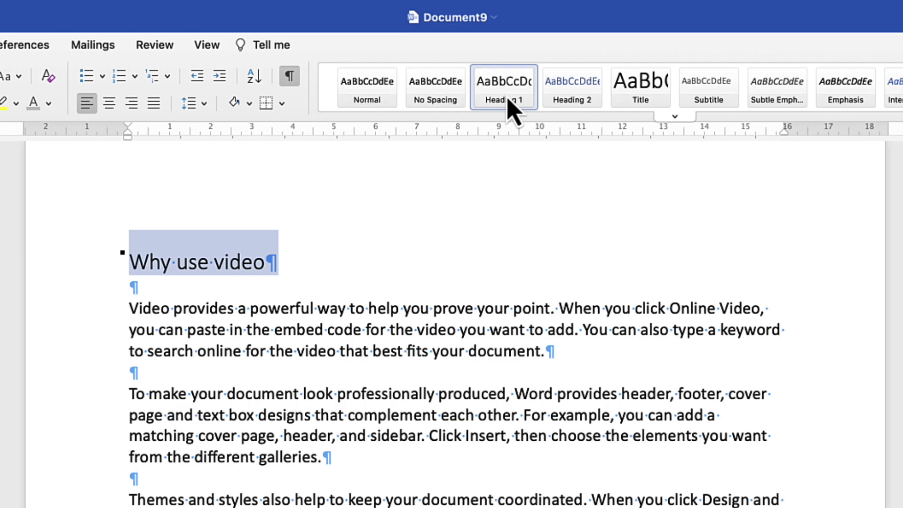
- Apply the Heading 1 style to the title "The importance of video" on the second page
scroll(291, 414, "down", 5)
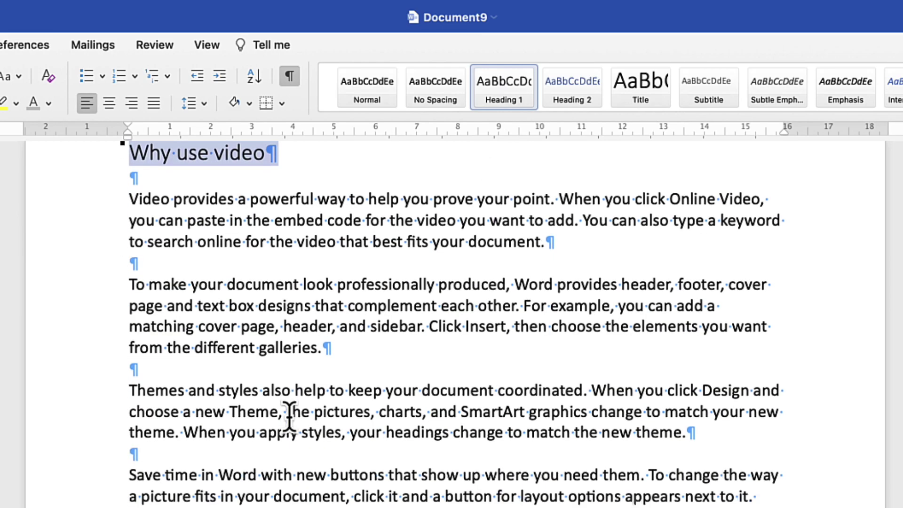
scroll(289, 417, "down", 10)
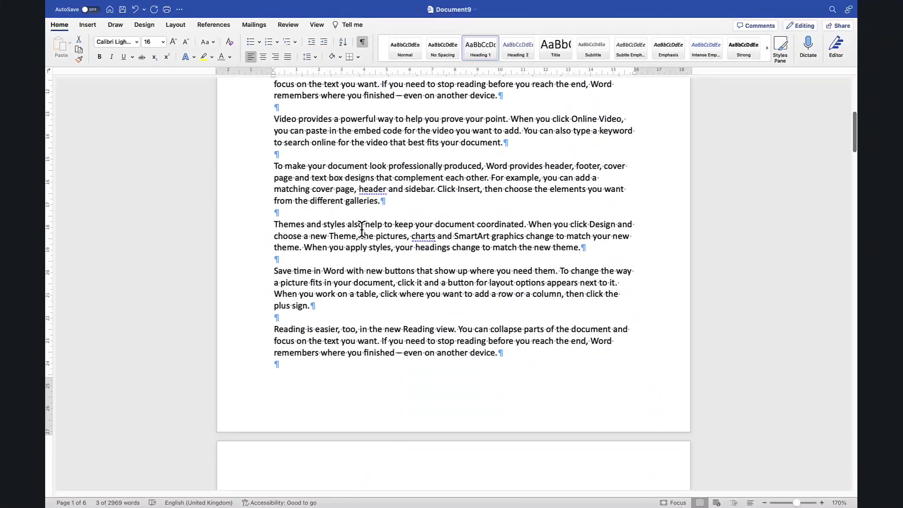
scroll(362, 229, "down", 4)
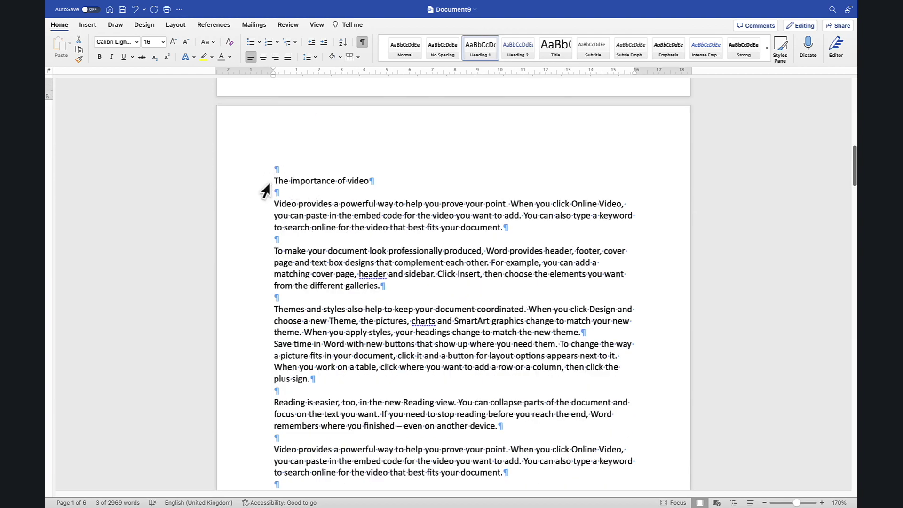
scroll(271, 179, "up", 2)
left_click_drag(273, 288, 375, 292)
left_click(482, 52)
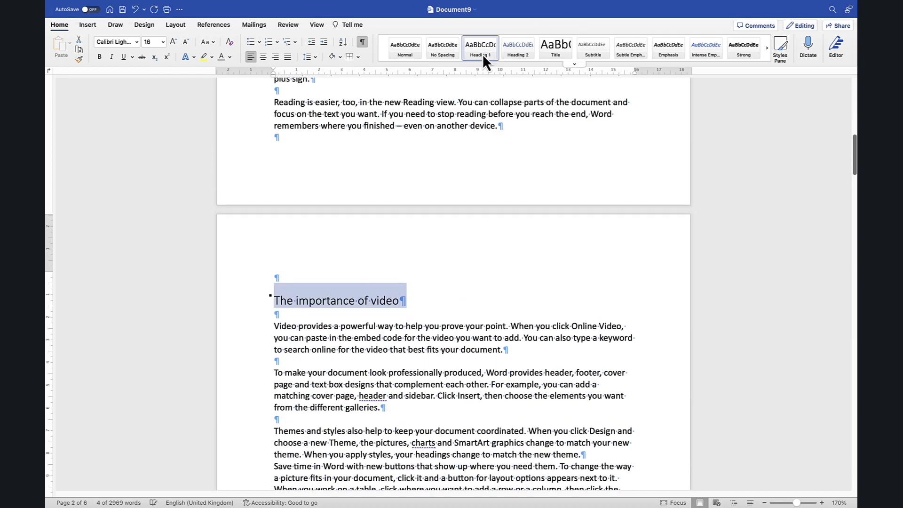
- Return the title "Why use video" to the Normal style, and reapply Heading 1 to it
scroll(405, 288, "down", 3)
scroll(423, 235, "up", 20)
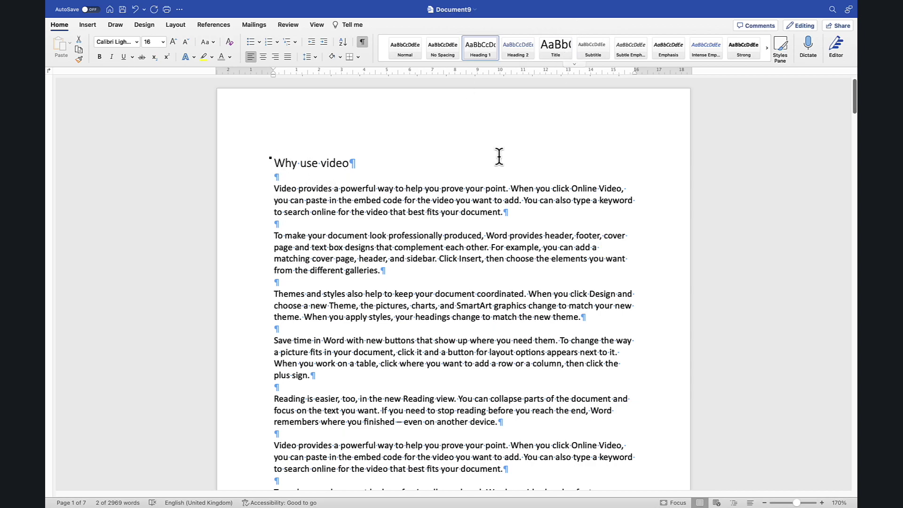
triple_click(273, 166)
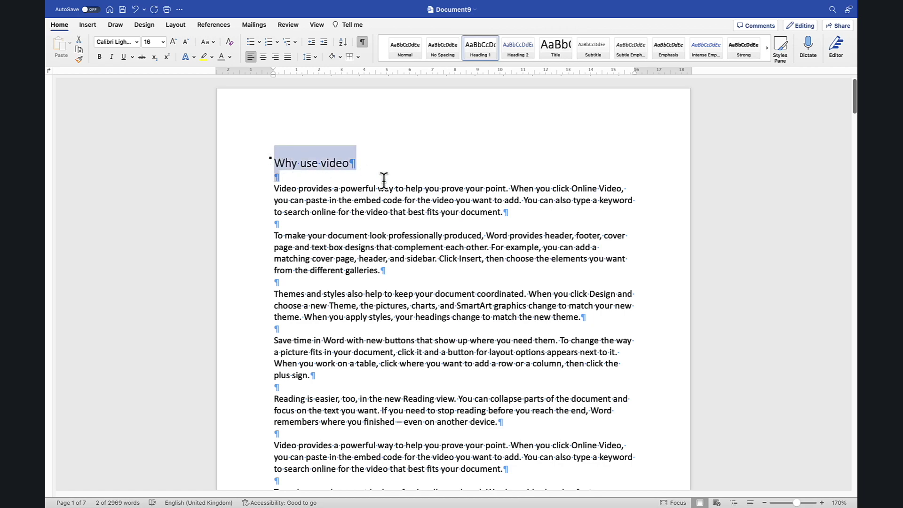
left_click(402, 56)
left_click(329, 176)
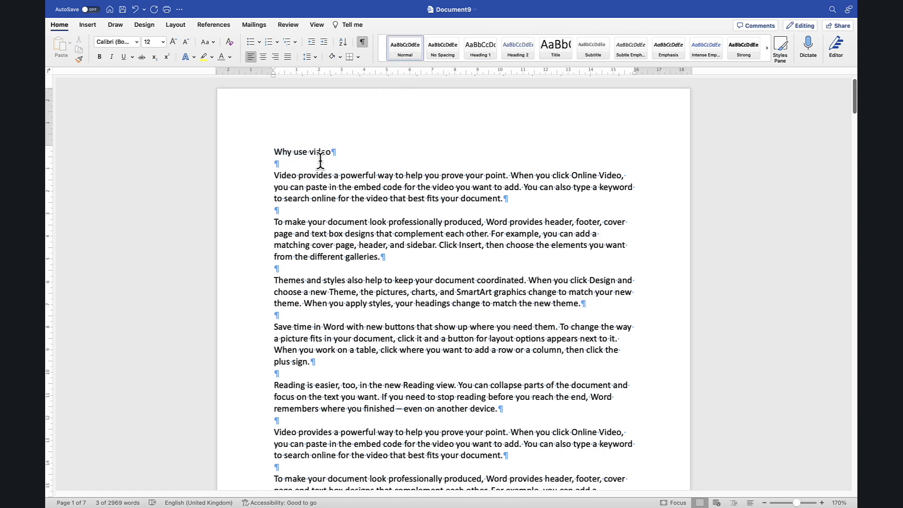
triple_click(275, 151)
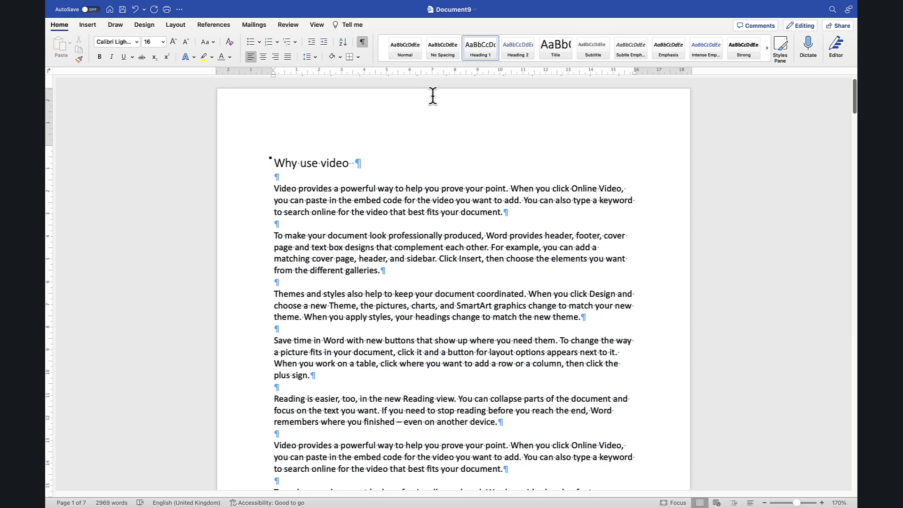
- Modify the Heading 1 style to use the darkest grey shade of the white theme colour, and check the titles in the document
right_click(472, 54)
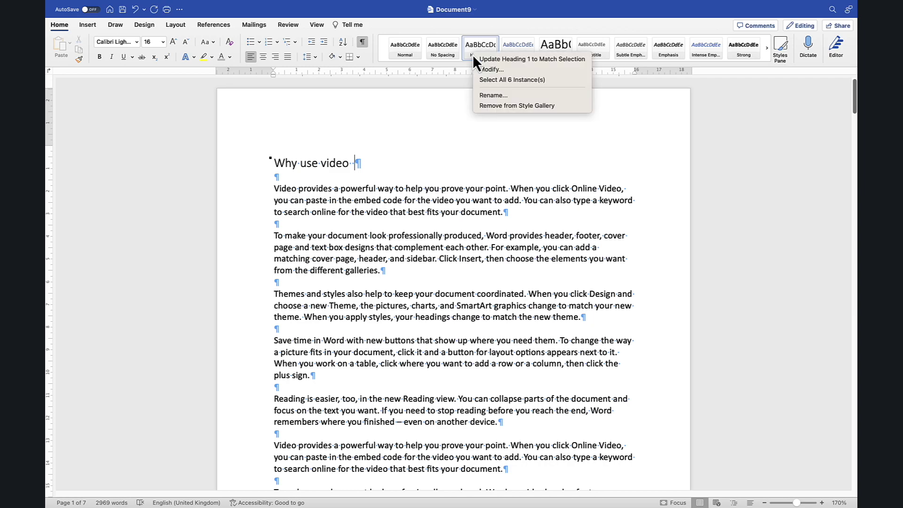
left_click(499, 72)
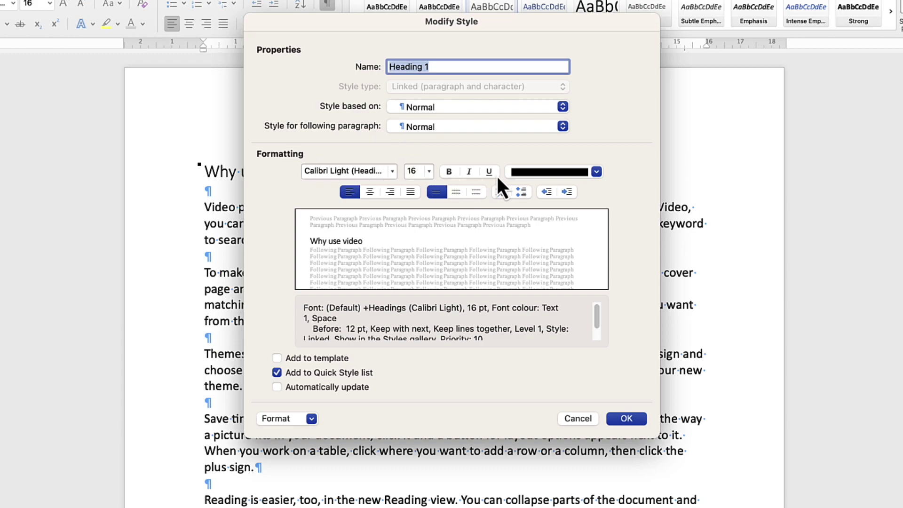
left_click(596, 173)
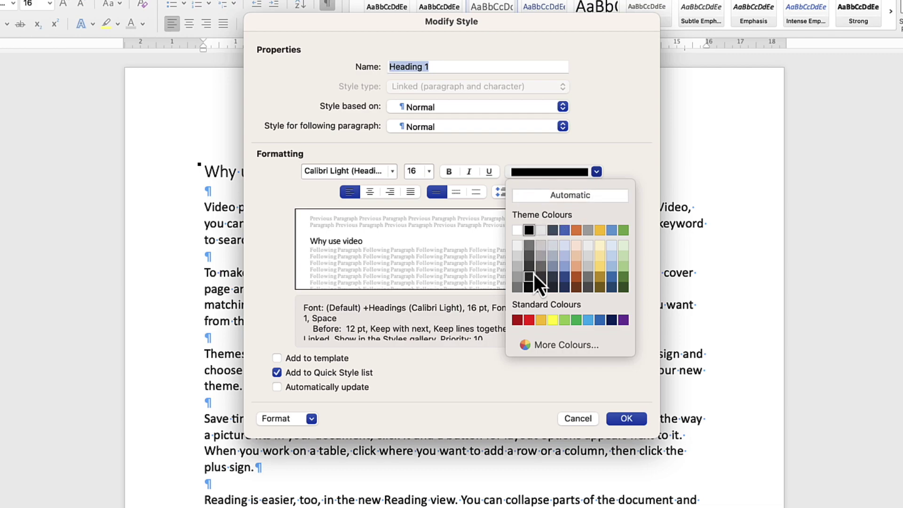
left_click(517, 288)
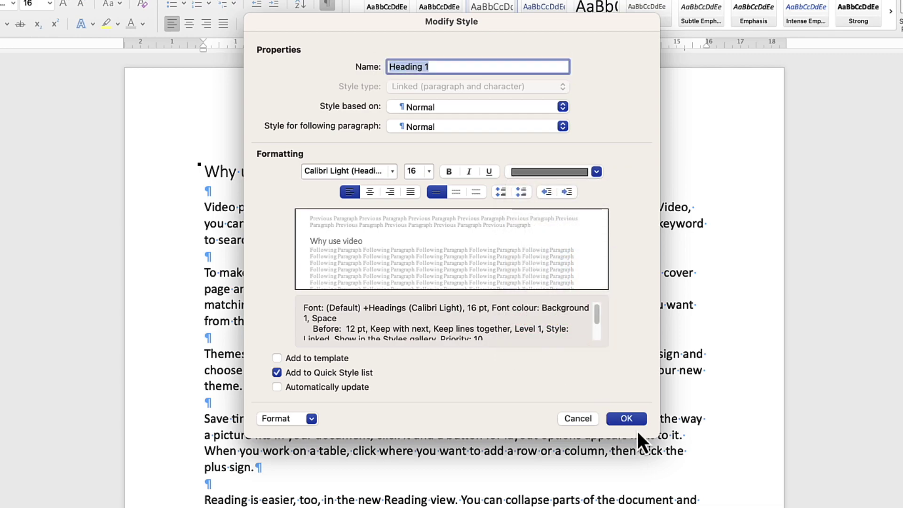
left_click(626, 418)
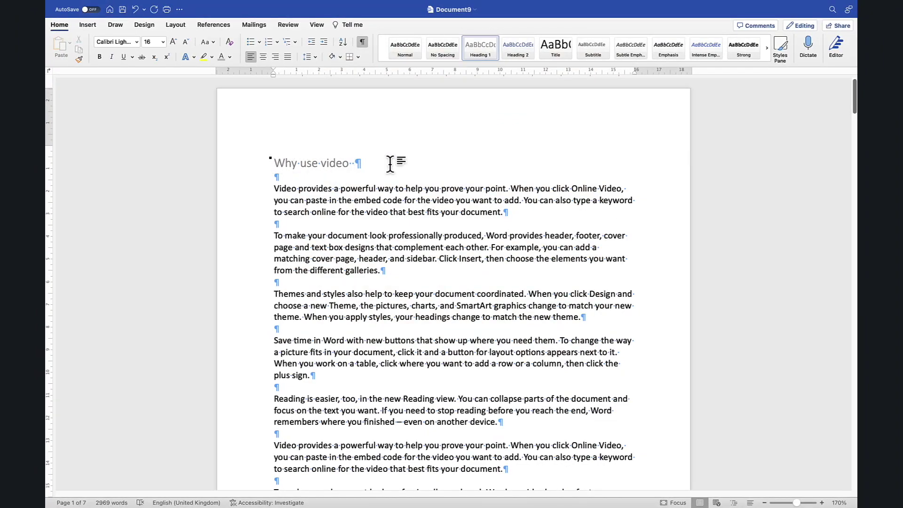
scroll(326, 162, "down", 15)
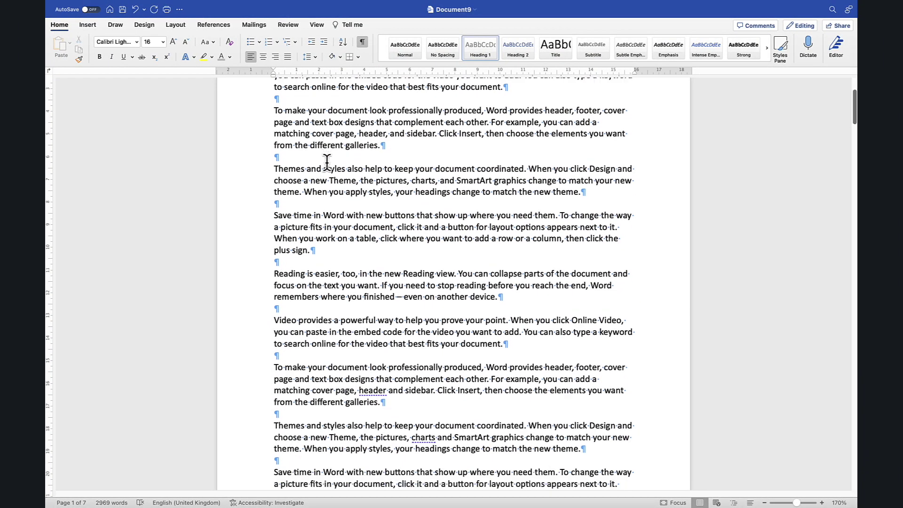
scroll(327, 164, "down", 4)
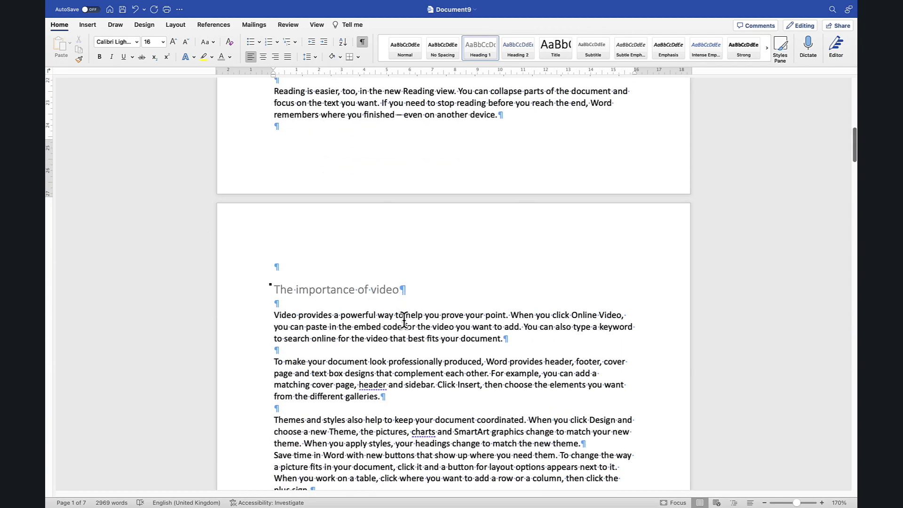
scroll(342, 292, "up", 19)
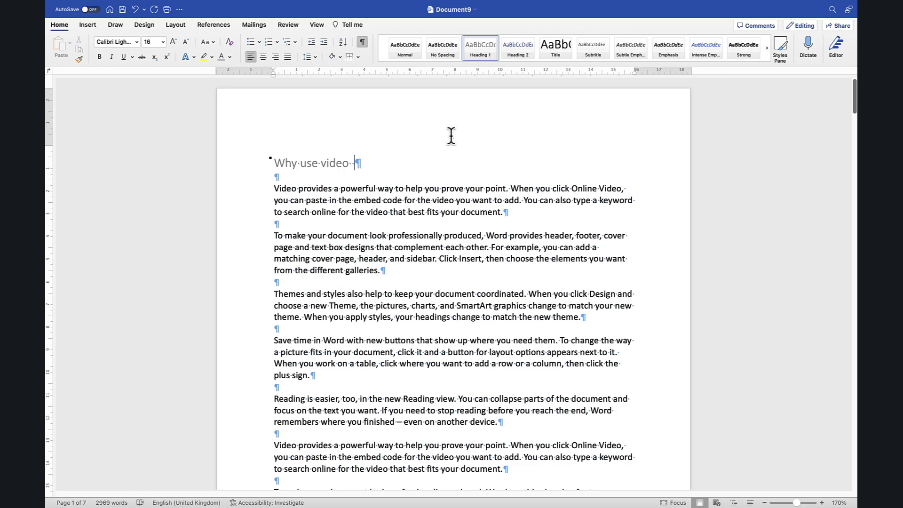
- Modify the Heading 1 style to black, bold text, and check the section titles in the document
right_click(480, 56)
left_click(493, 69)
left_click(556, 163)
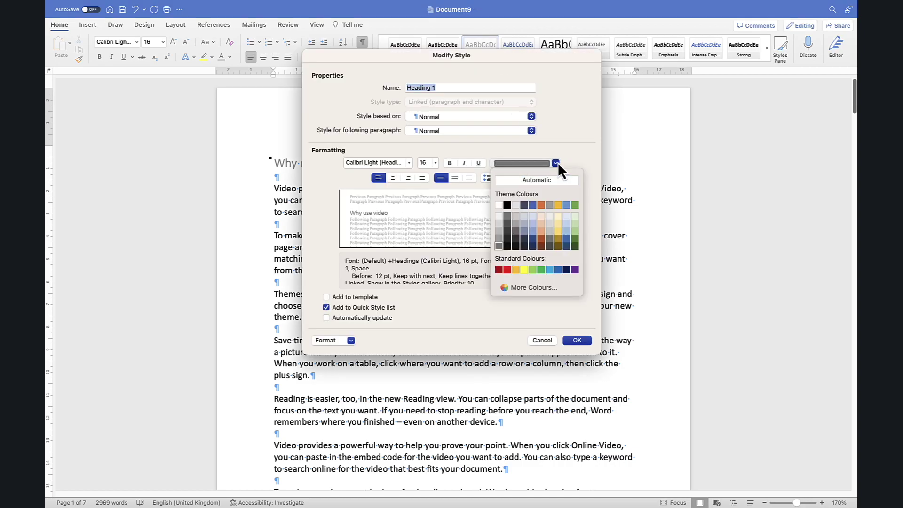
left_click(508, 206)
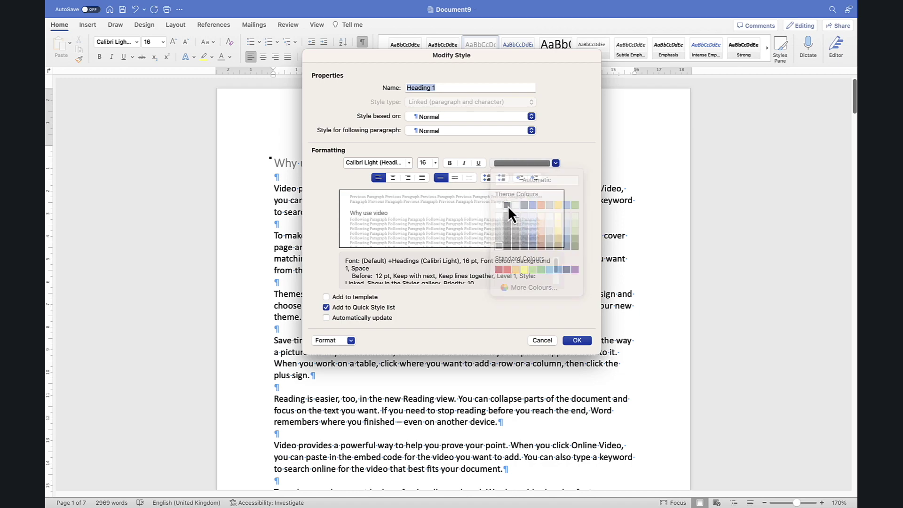
left_click(450, 163)
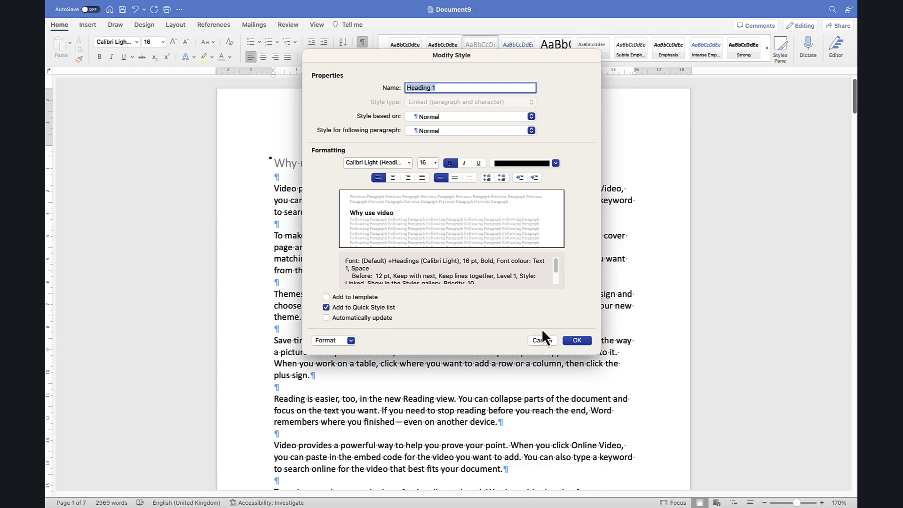
left_click(577, 341)
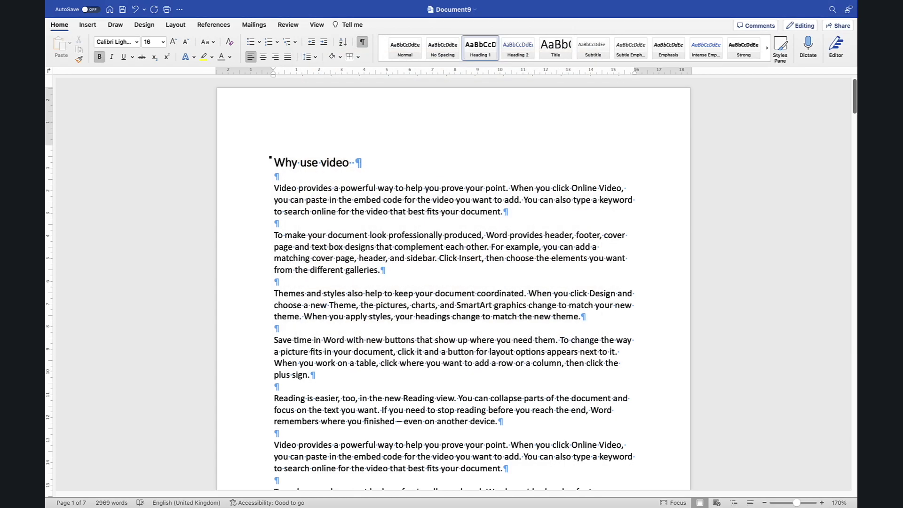
scroll(454, 282, "down", 2)
scroll(453, 283, "down", 15)
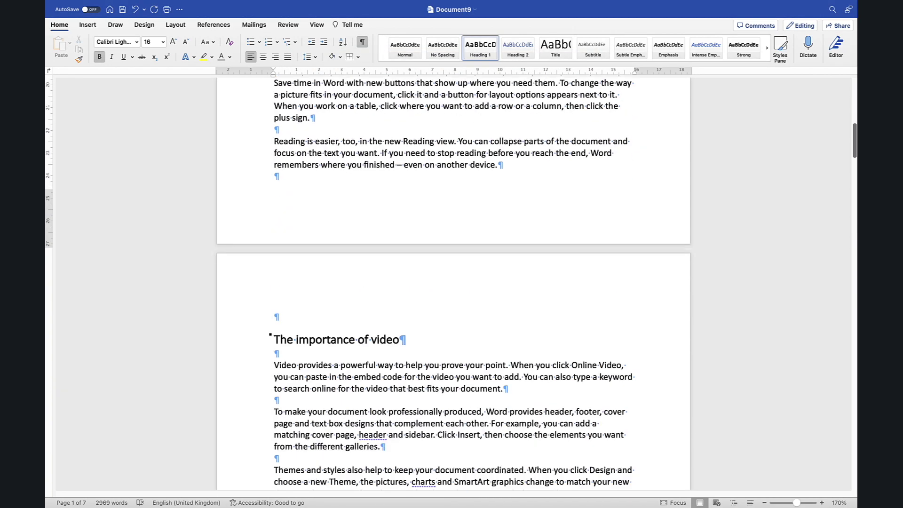
scroll(454, 282, "up", 5)
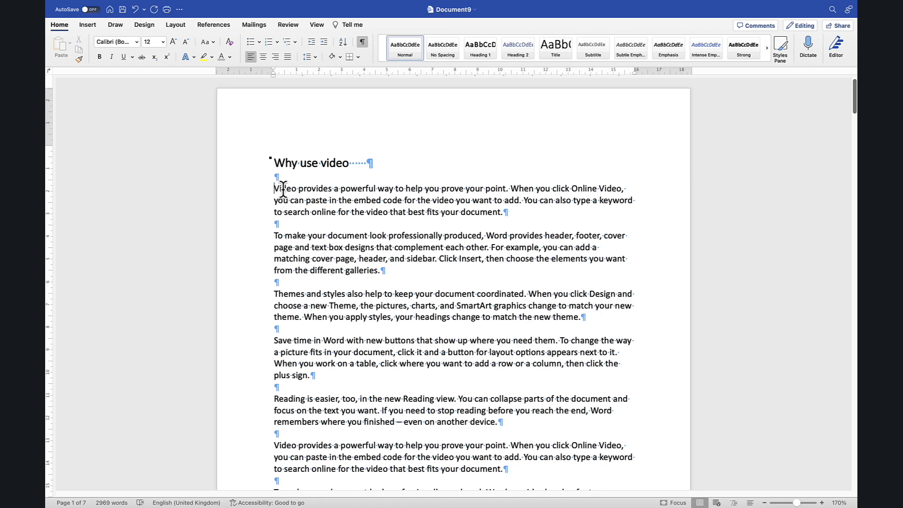
- Try selecting the word "Video", the first and second paragraphs in turn, and the word "code", ending with nothing selected
double_click(283, 188)
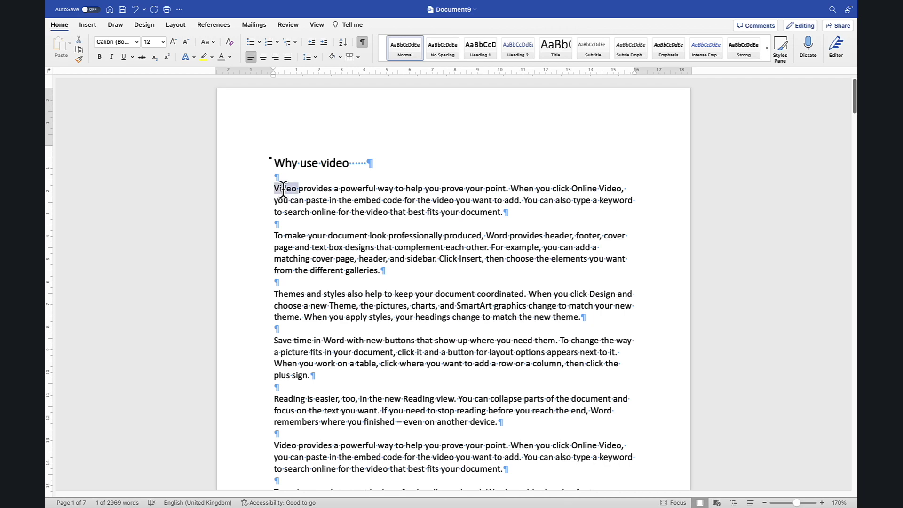
triple_click(374, 200)
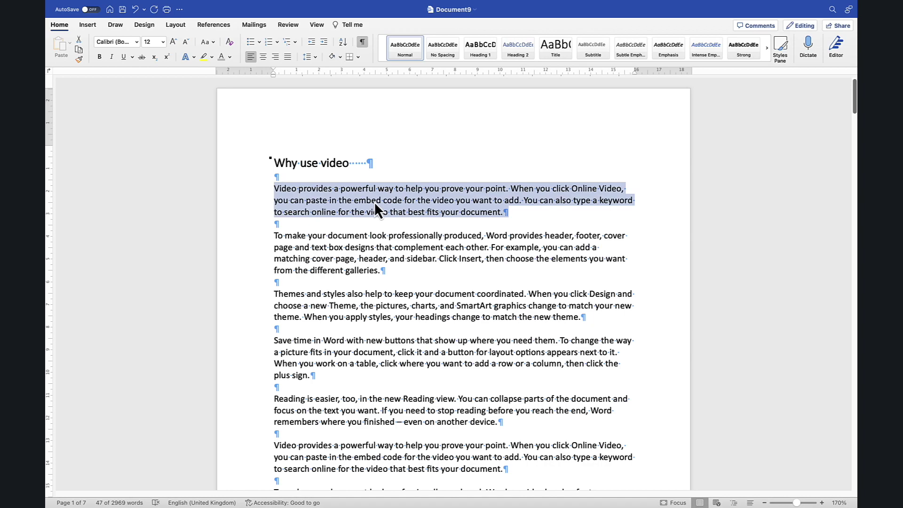
left_click(377, 247)
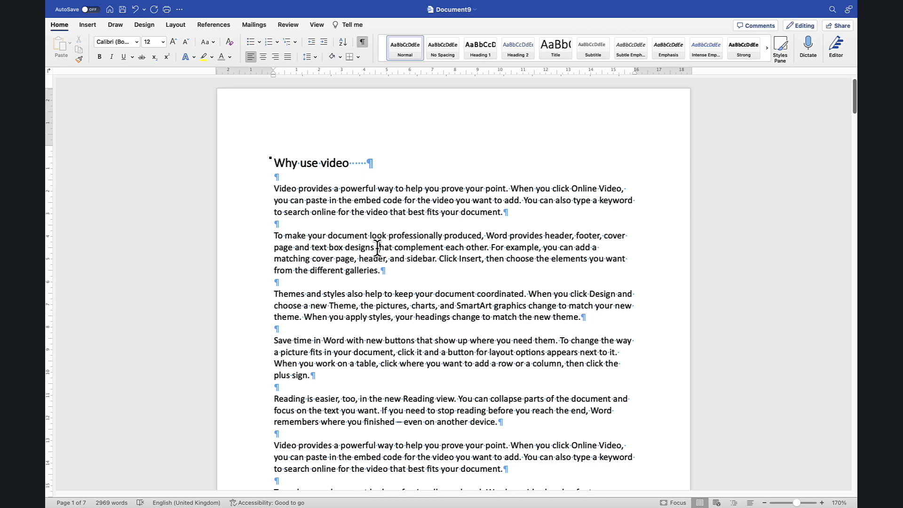
triple_click(377, 248)
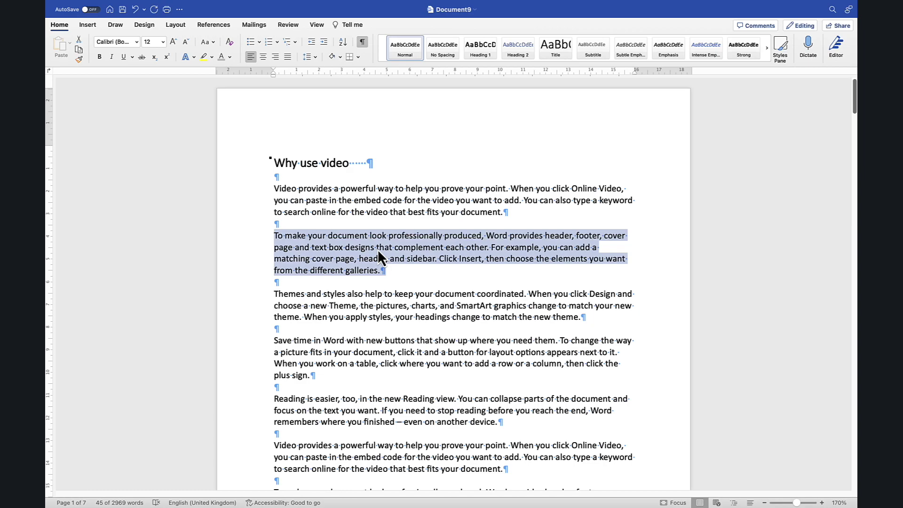
left_click(391, 200)
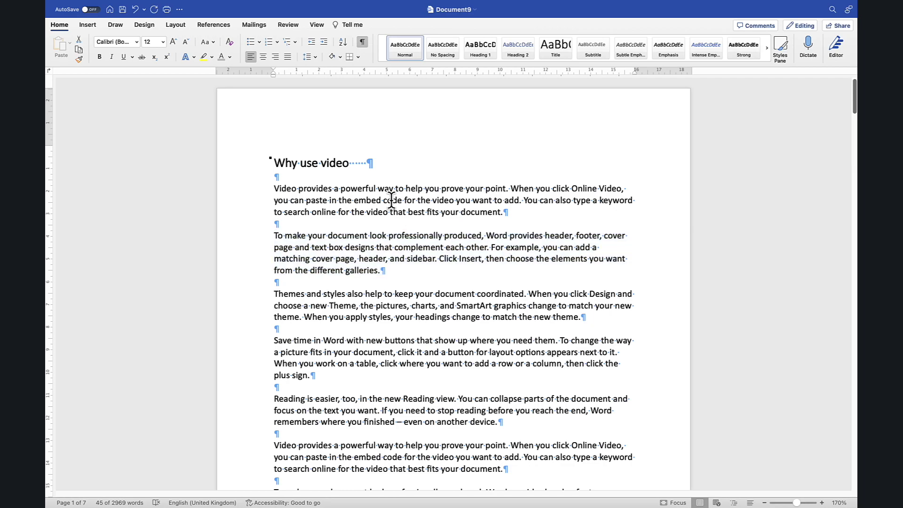
double_click(391, 200)
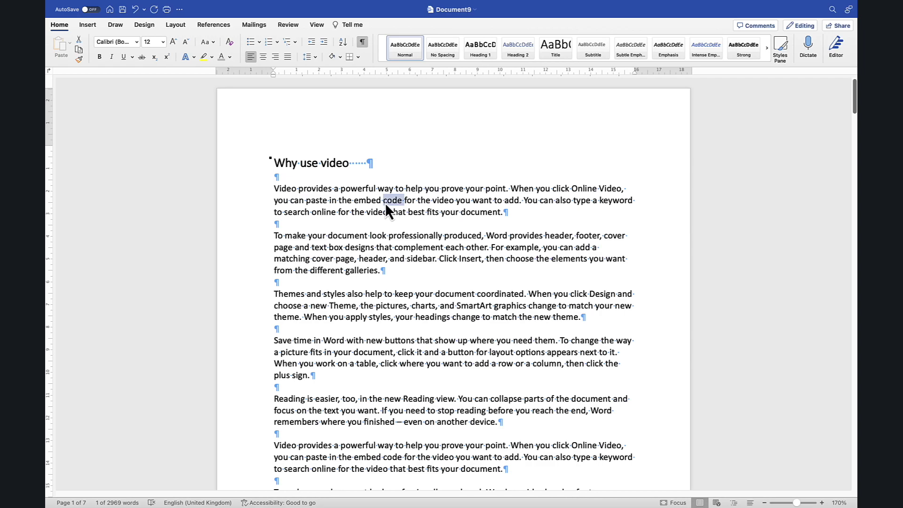
left_click(364, 203)
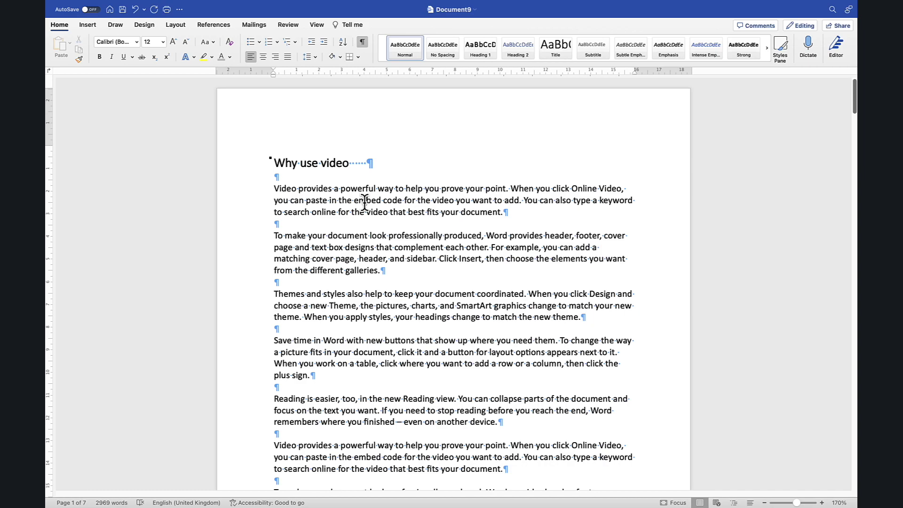
- Set the font of the whole first paragraph below "Why use video" to Bradley Hand
triple_click(284, 188)
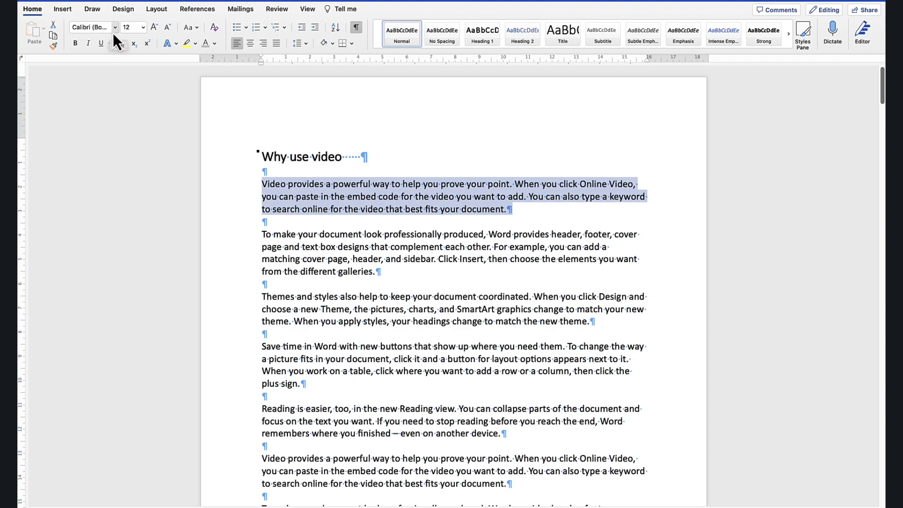
left_click(114, 31)
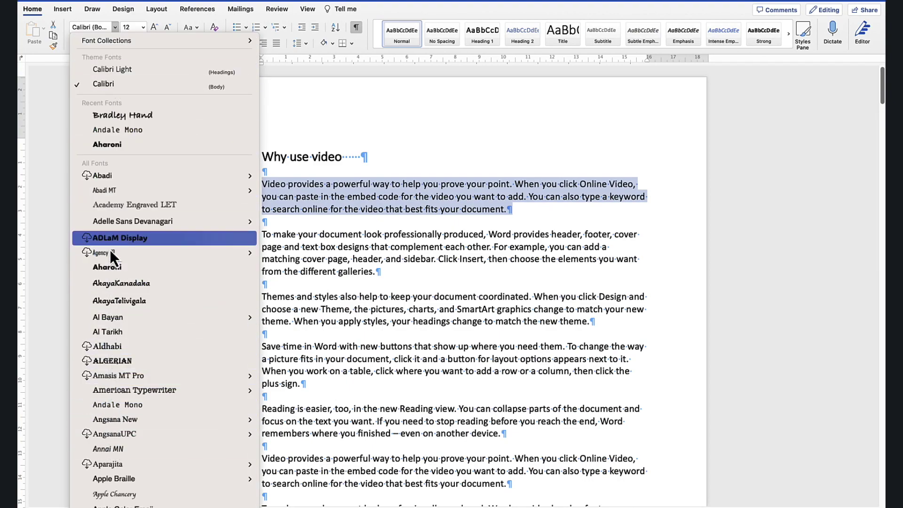
left_click(106, 119)
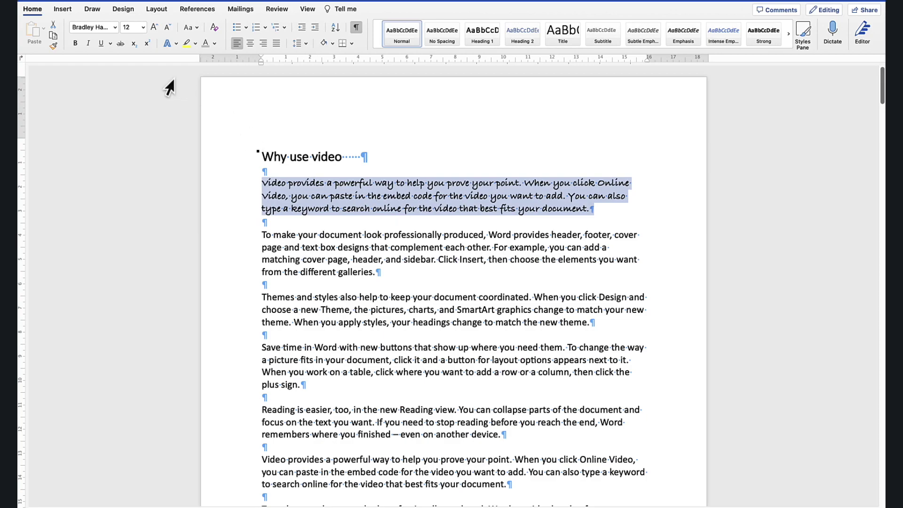
- Decrease the first paragraph's font size to 10 pt
left_click(144, 28)
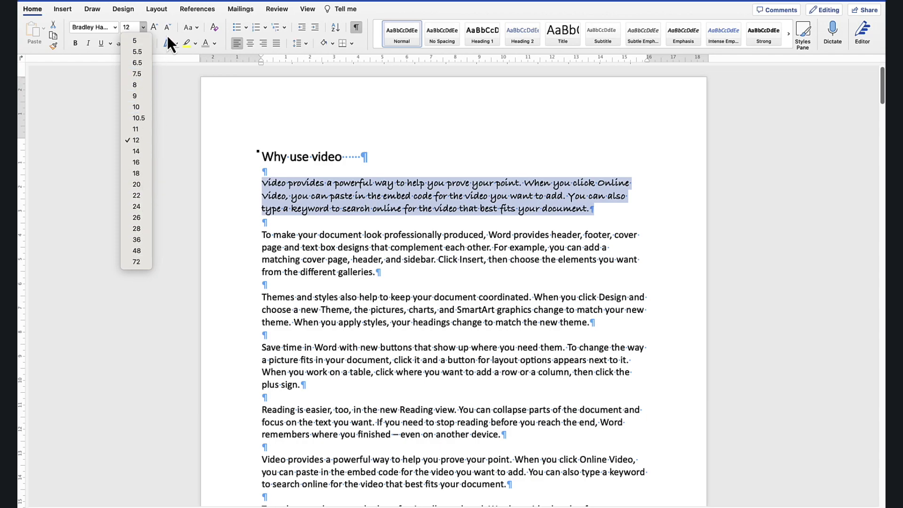
left_click(165, 18)
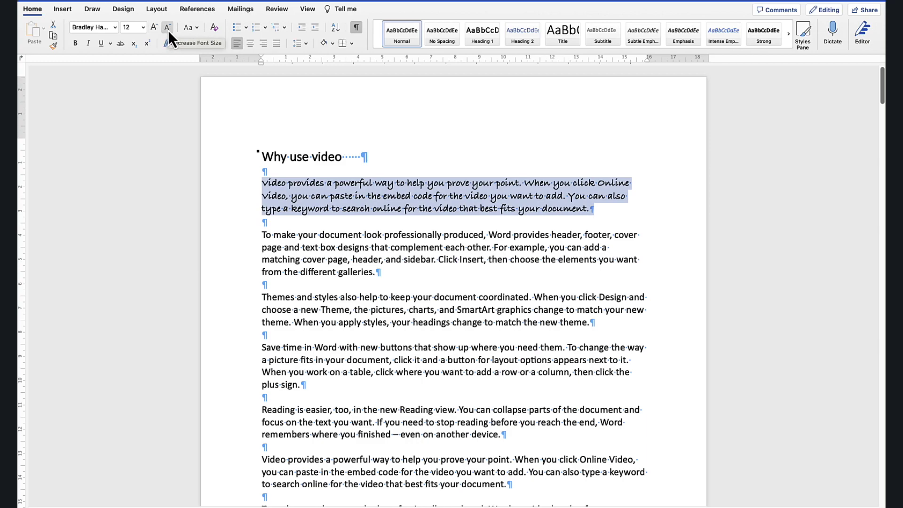
left_click(168, 31)
left_click(168, 30)
left_click(168, 30)
left_click(167, 30)
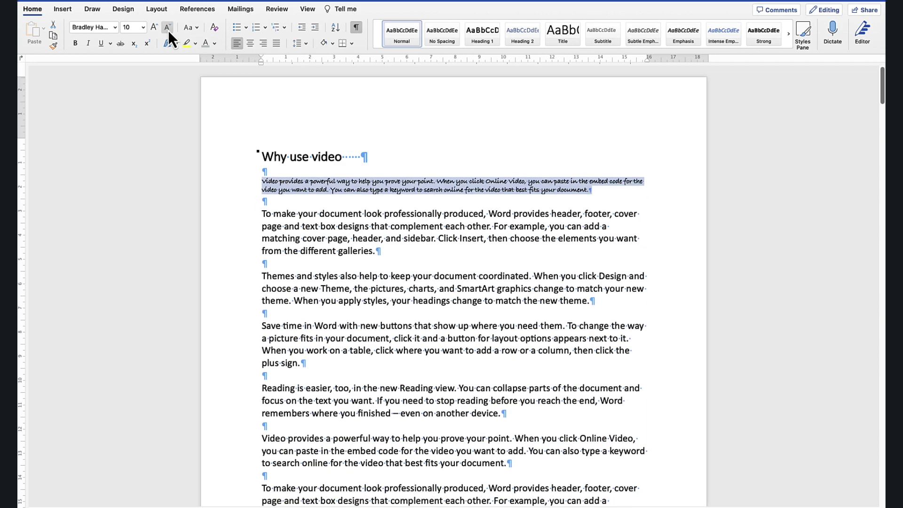
- Increase the font size of the first paragraph below "Why use video" to 16 pt and deselect it
left_click(152, 27)
left_click(152, 28)
left_click(153, 27)
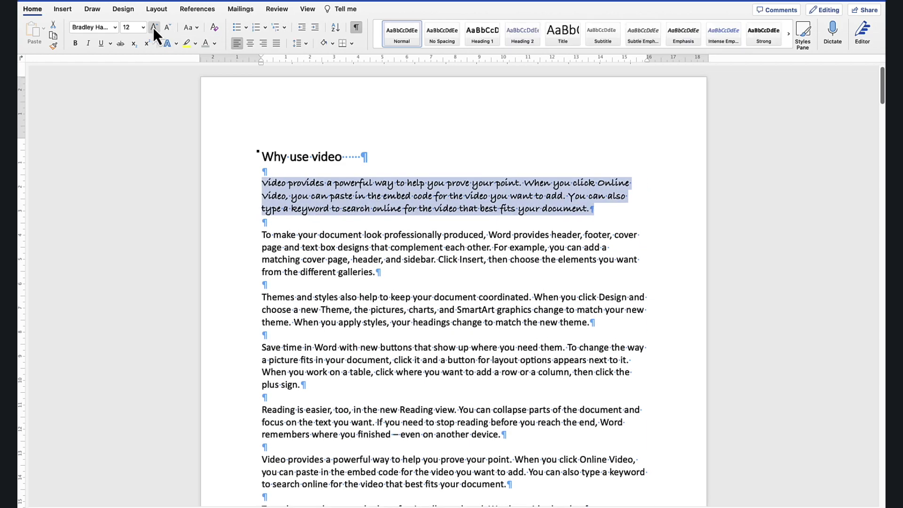
left_click(154, 27)
left_click(154, 27)
left_click(154, 27)
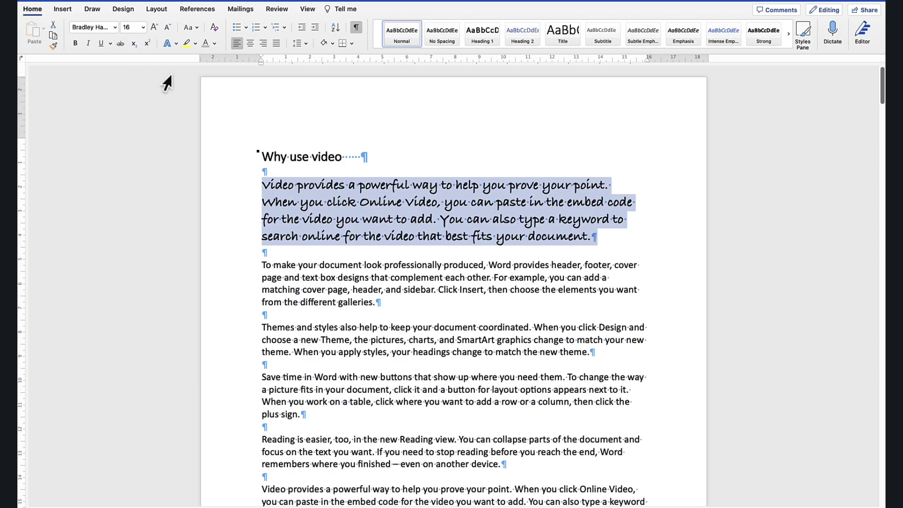
left_click(363, 186)
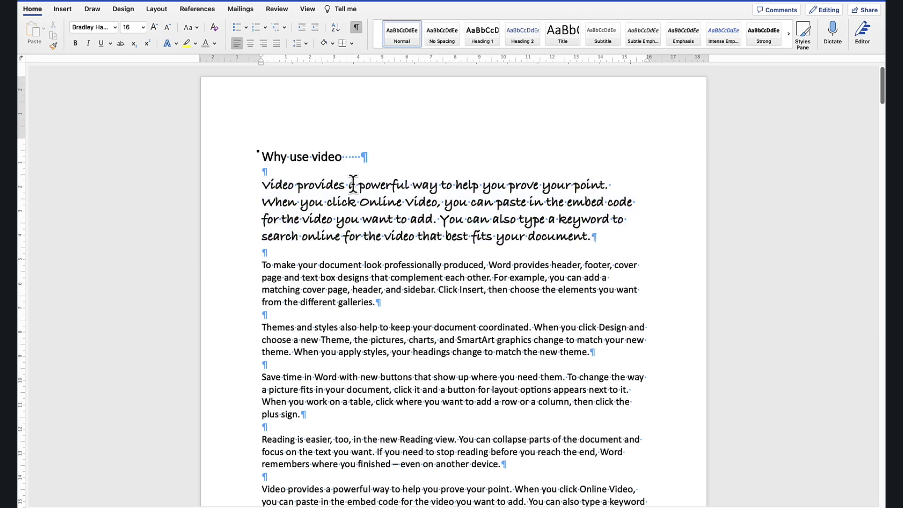
- Make the word "powerful" bold and the word "best" italic and underlined in the first paragraph
double_click(379, 185)
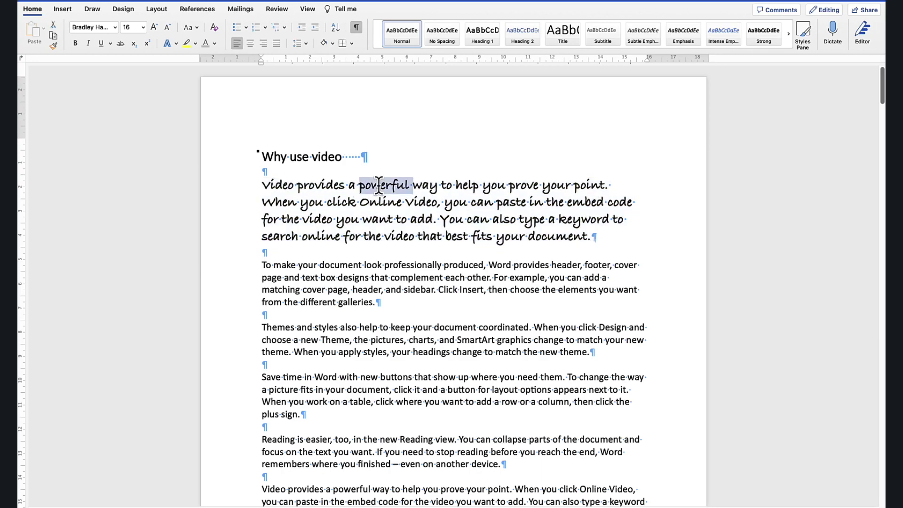
left_click(76, 45)
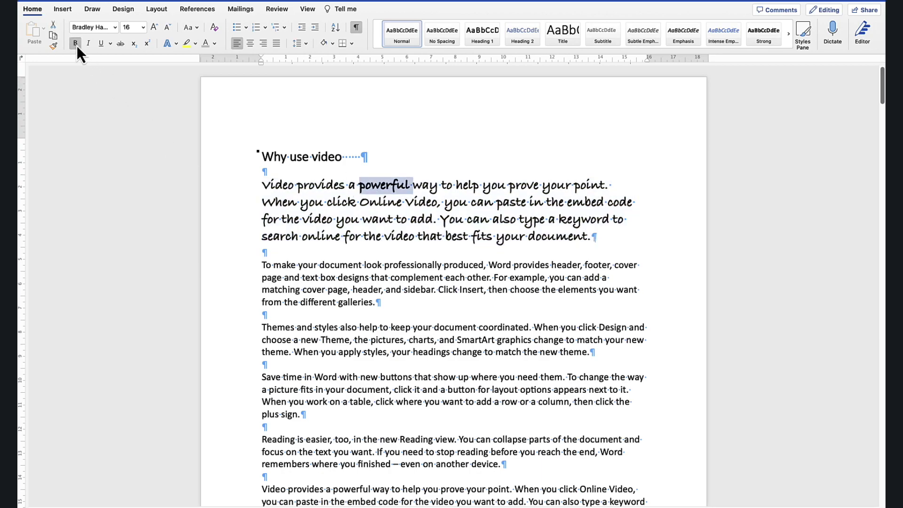
double_click(456, 237)
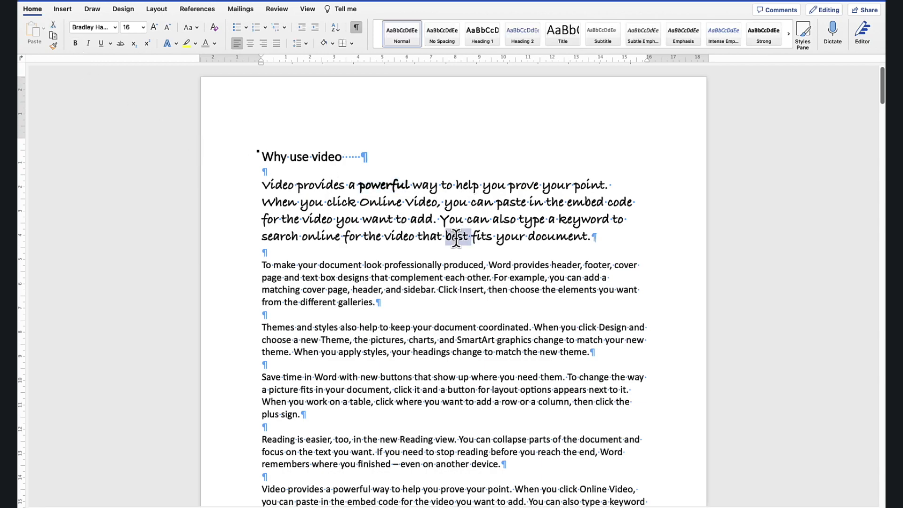
left_click(92, 44)
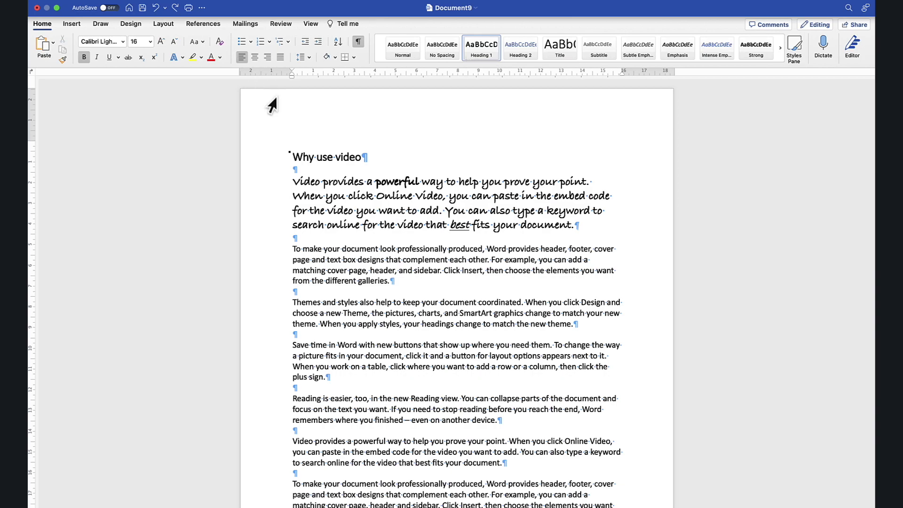
- Insert an automatic table of contents in the Classic style above the "Why use video" heading
left_click(197, 27)
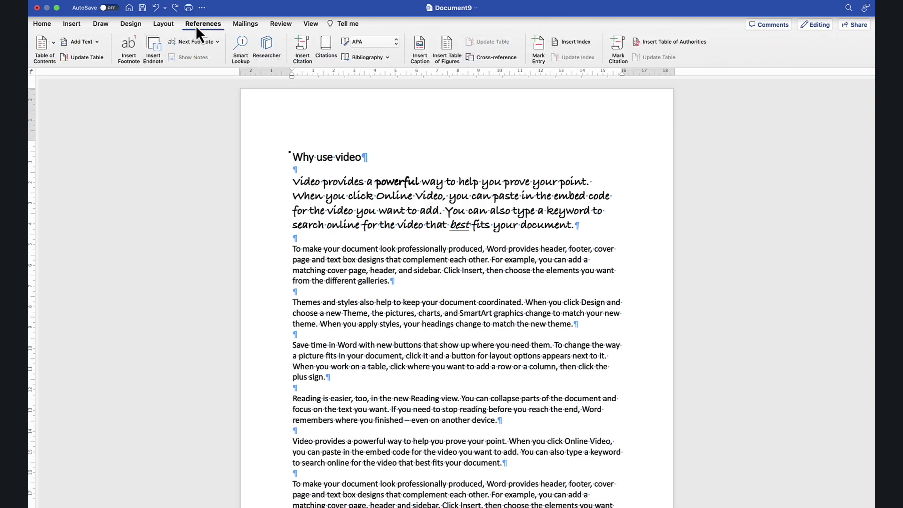
left_click(54, 42)
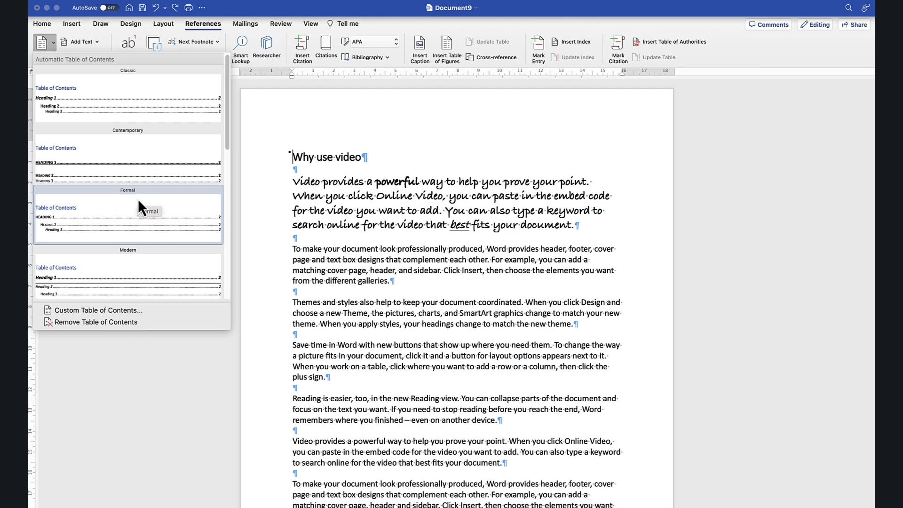
left_click(95, 97)
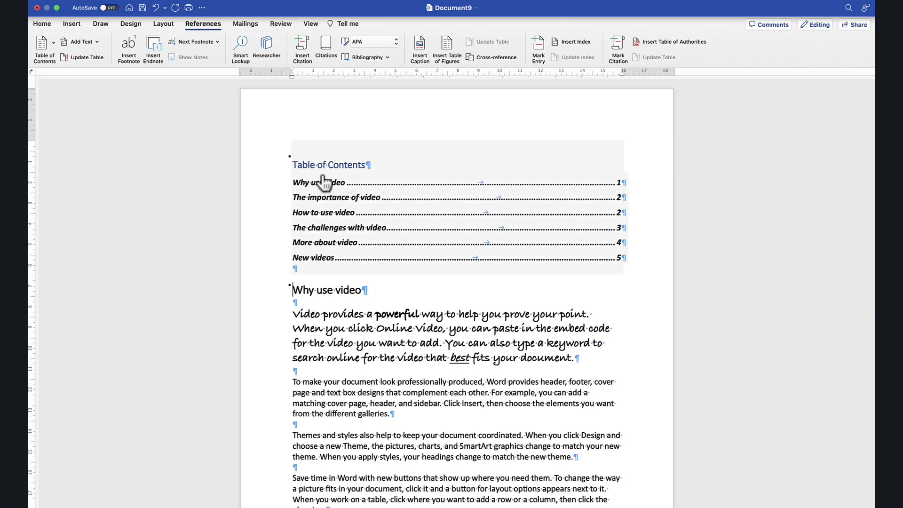
- Rename the heading "The challenges with video" to "The challenges with text" and check its link from the table of contents
left_click(340, 241)
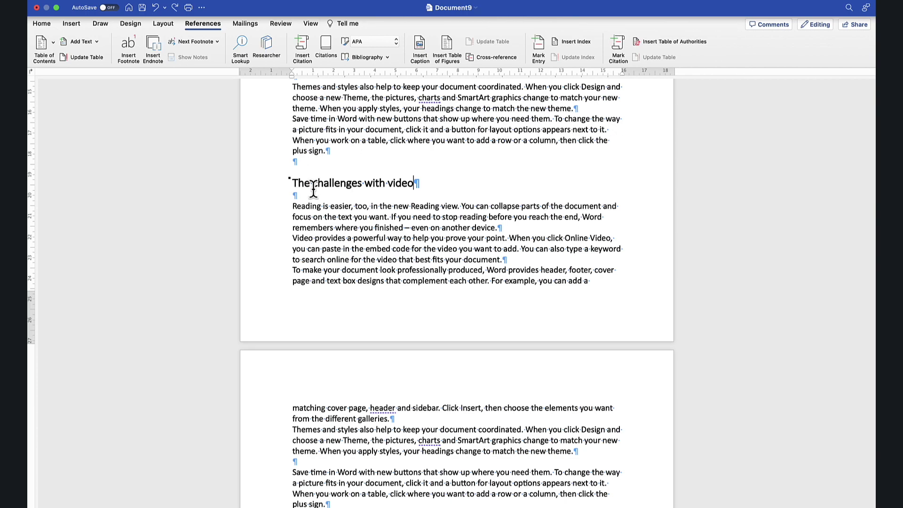
double_click(397, 181)
type("text")
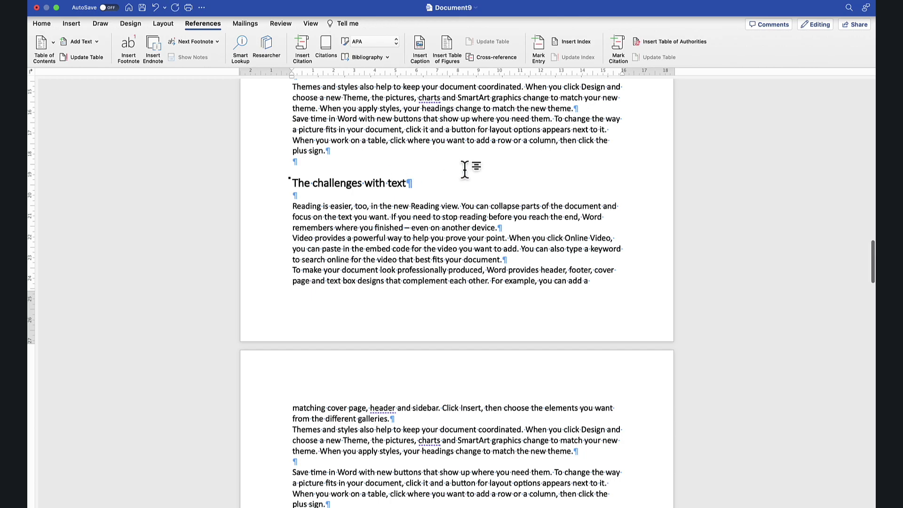
scroll(463, 169, "down", 5)
scroll(464, 168, "up", 5)
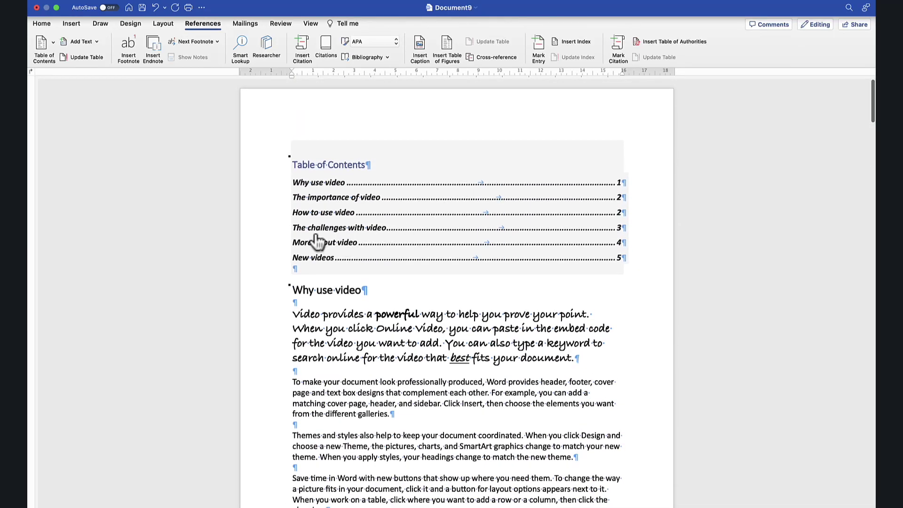
left_click(386, 229)
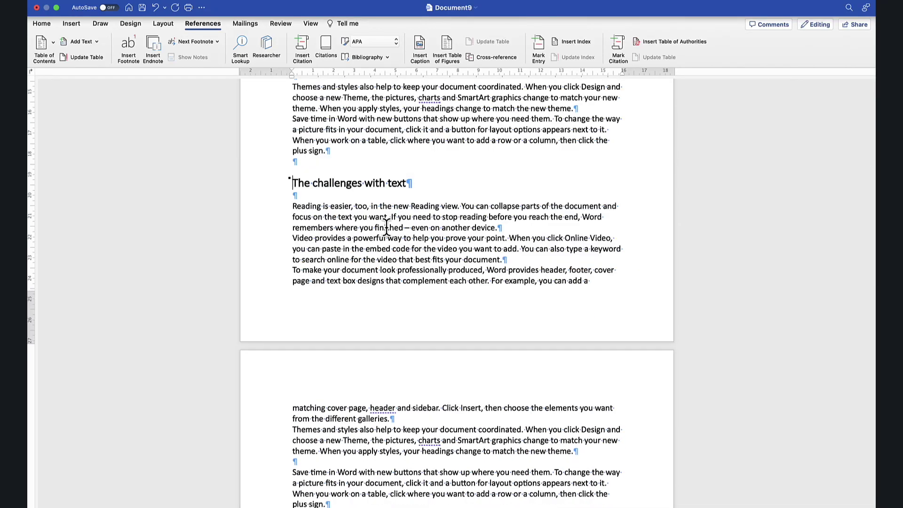
scroll(386, 229, "up", 8)
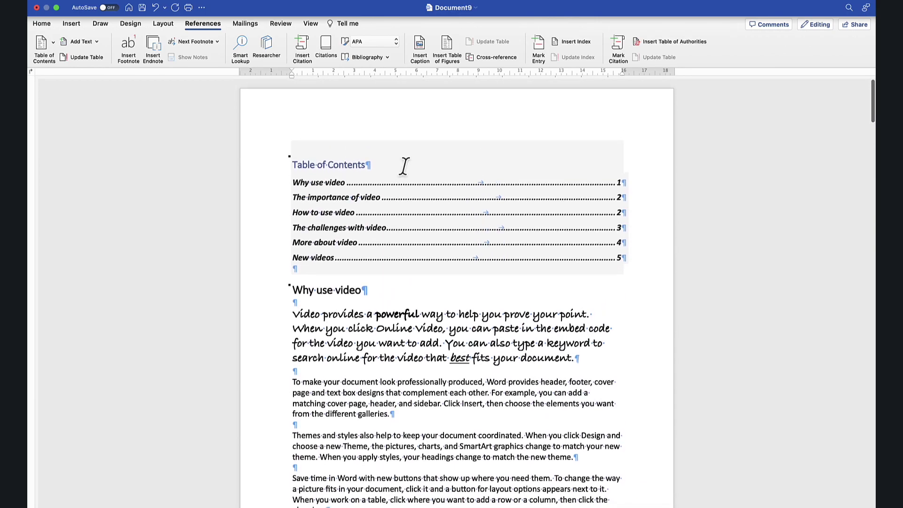
- Add a tab after the "Table of Contents" title and update the entire table of contents
left_click(398, 165)
key("Tab")
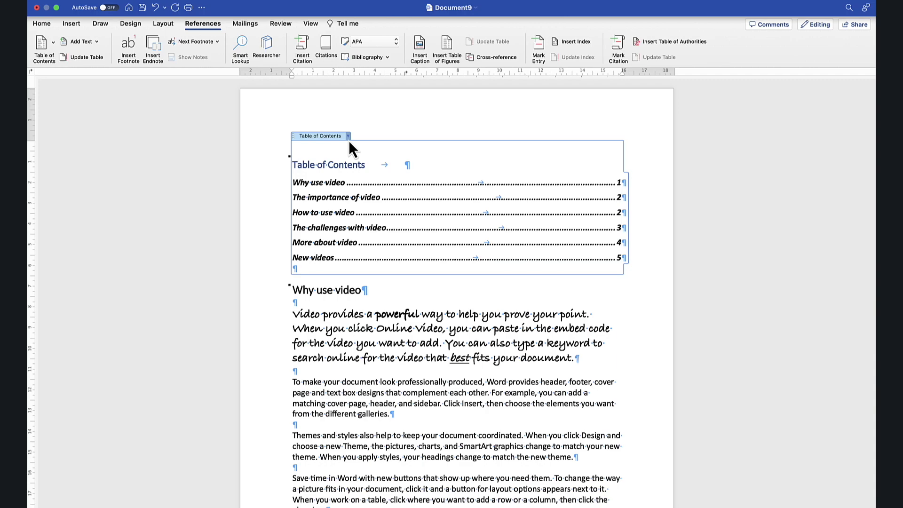
left_click(349, 140)
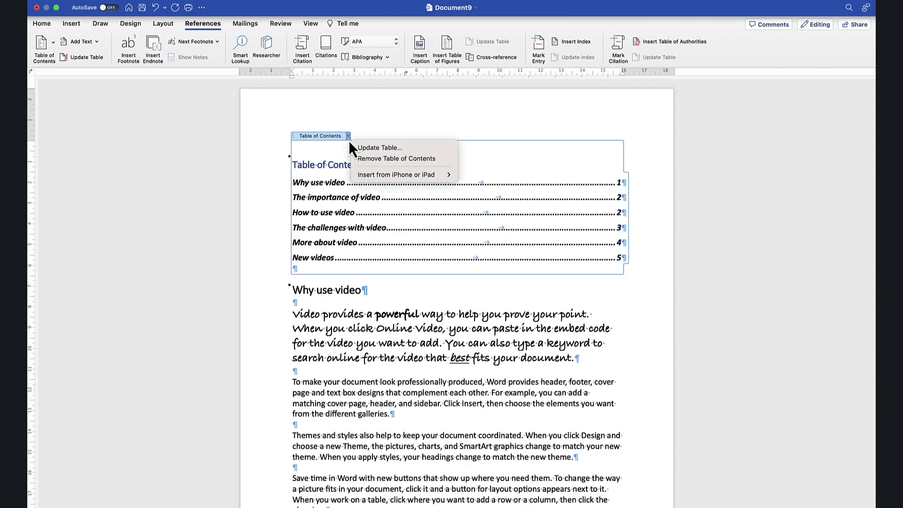
left_click(362, 148)
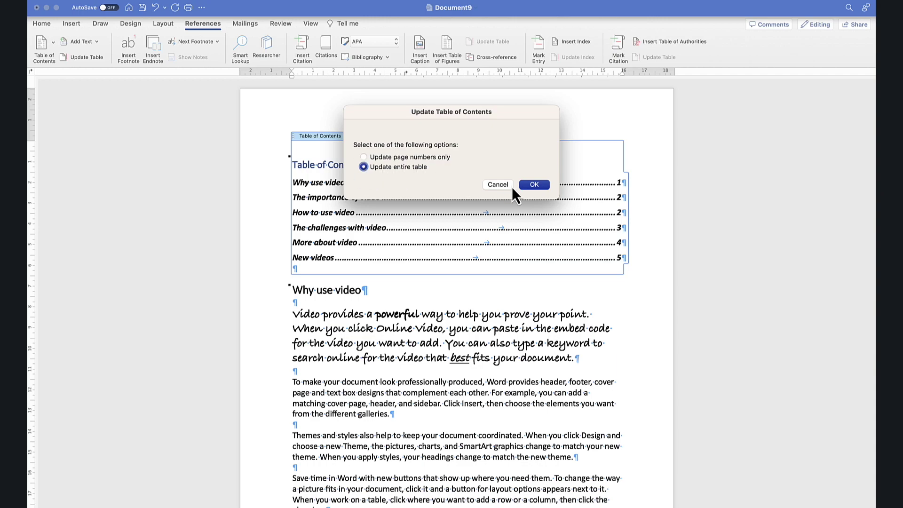
left_click(535, 184)
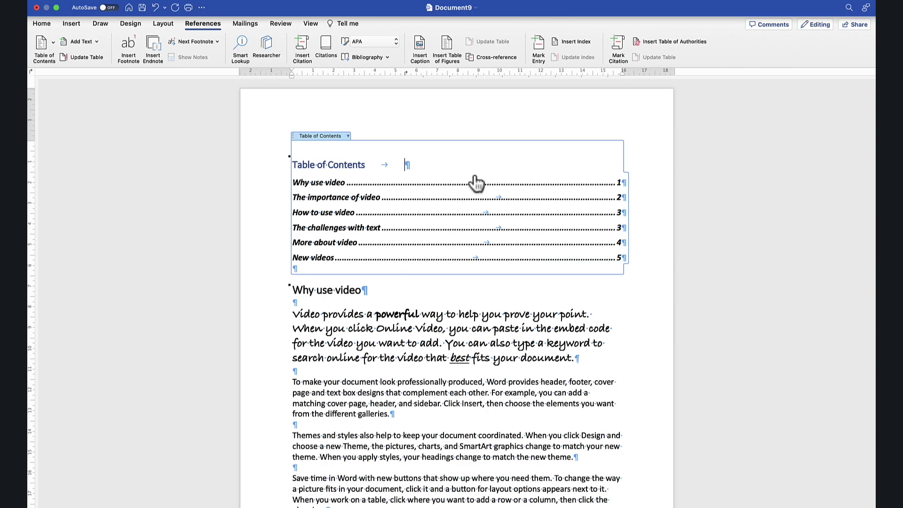
left_click(348, 135)
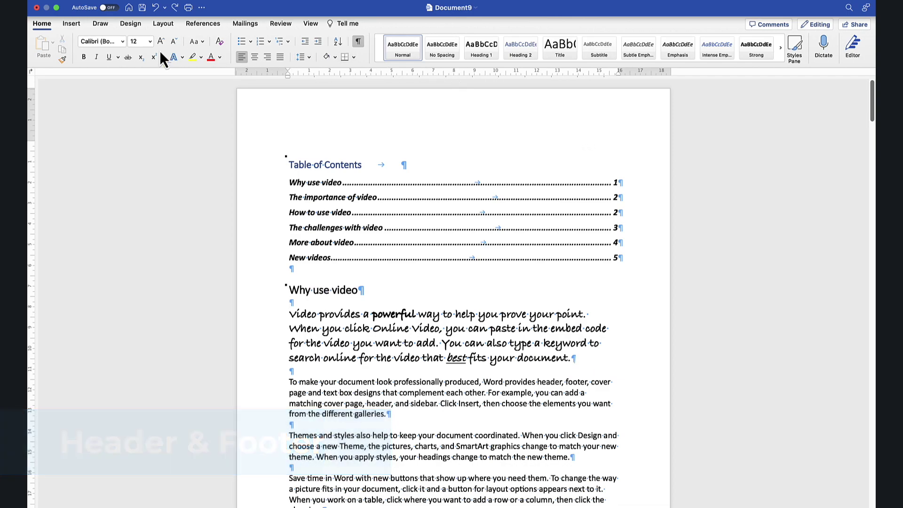
- Insert a Blank header with the text "All about video"
left_click(76, 26)
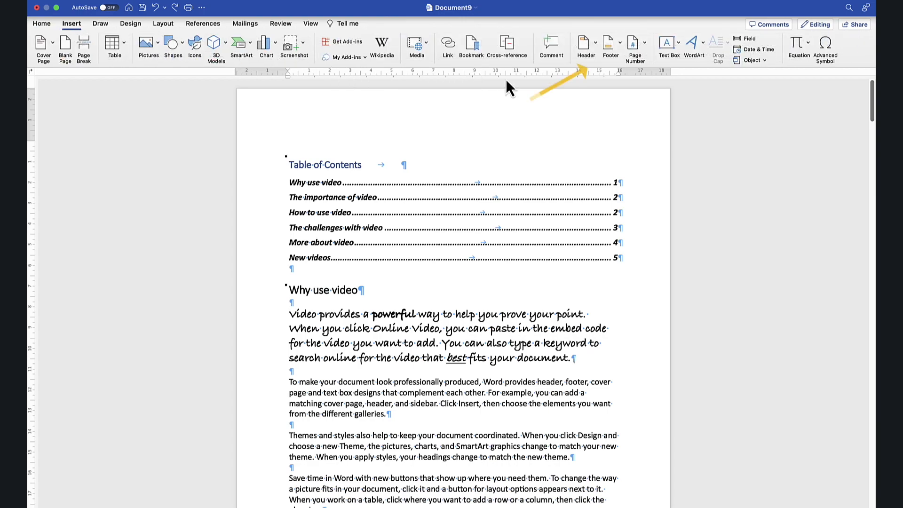
left_click(595, 47)
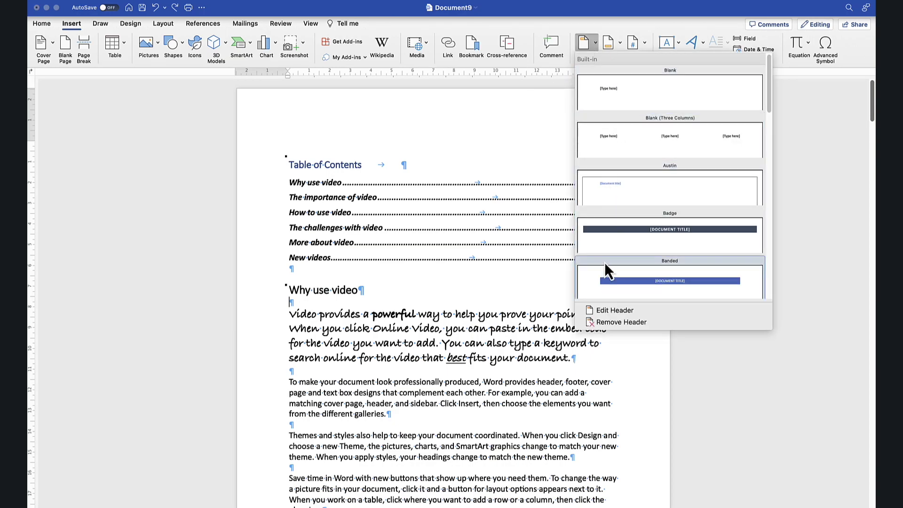
left_click(613, 97)
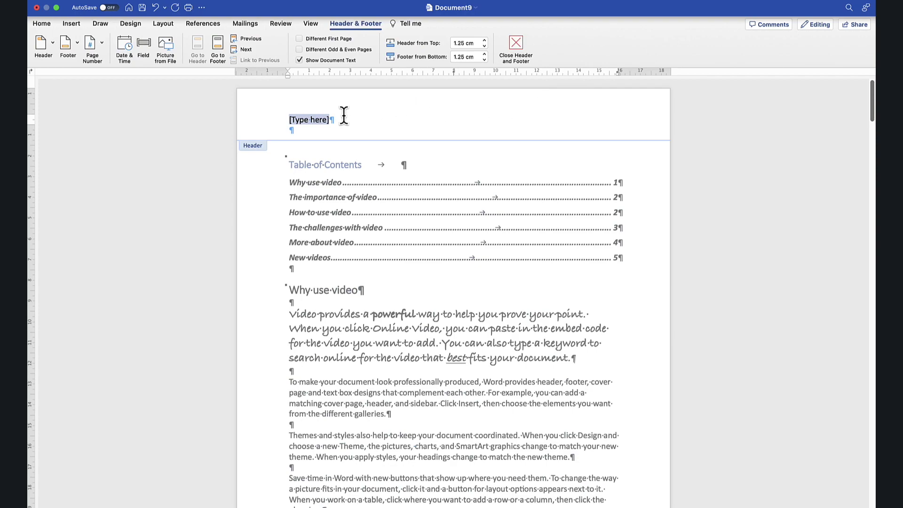
type("All about video")
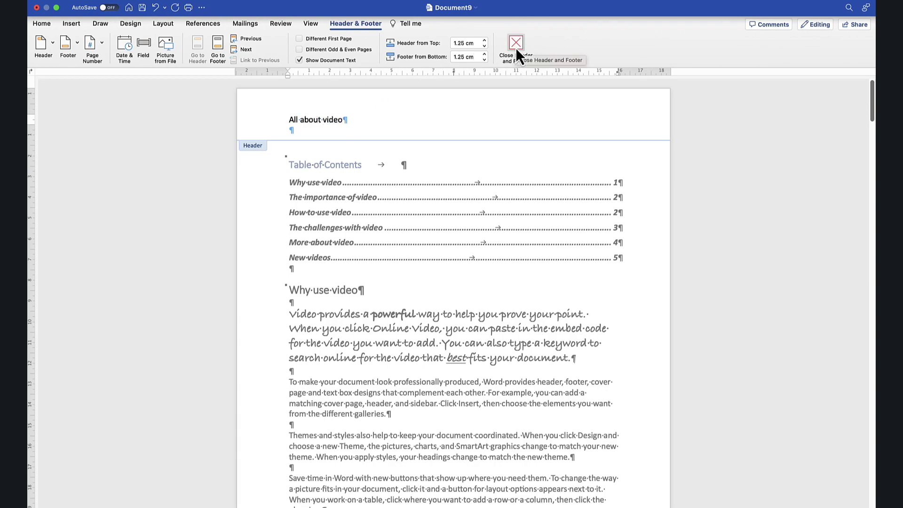
- Add the Banded page-number footer, then check the header and page numbers across the following pages
left_click(77, 45)
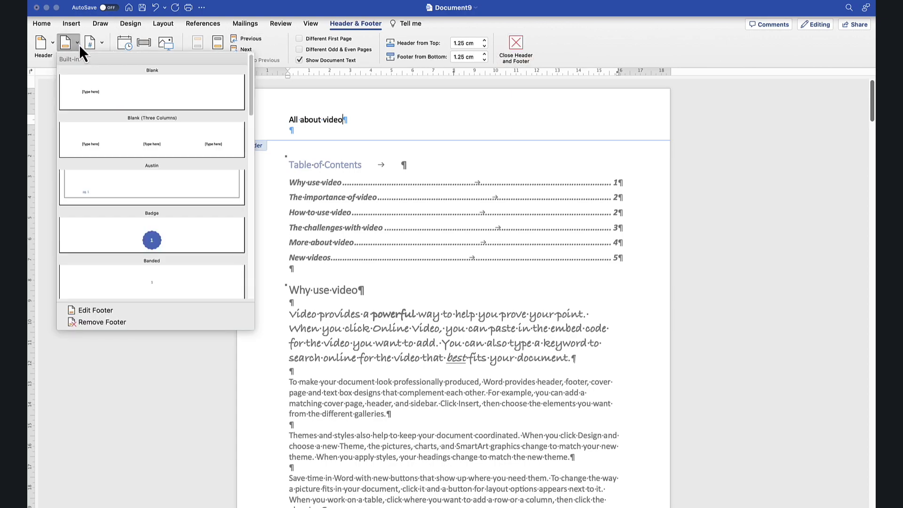
left_click(176, 272)
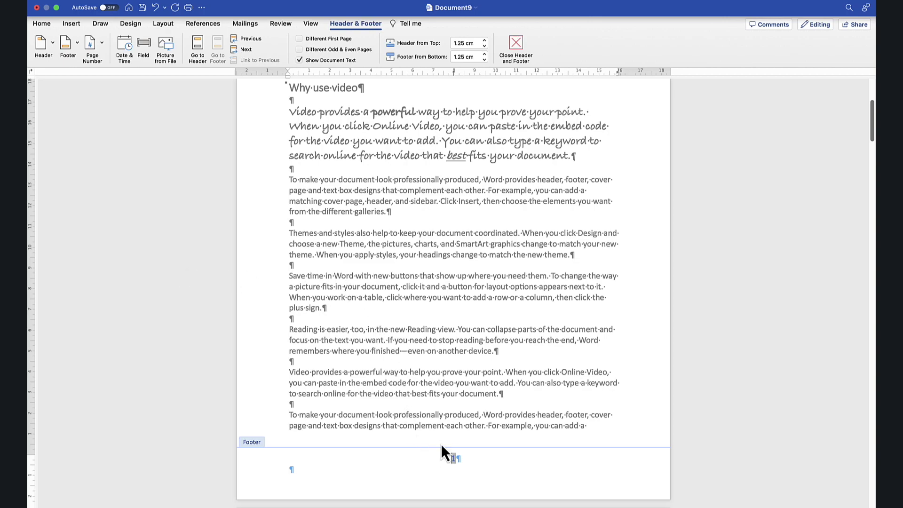
left_click(515, 43)
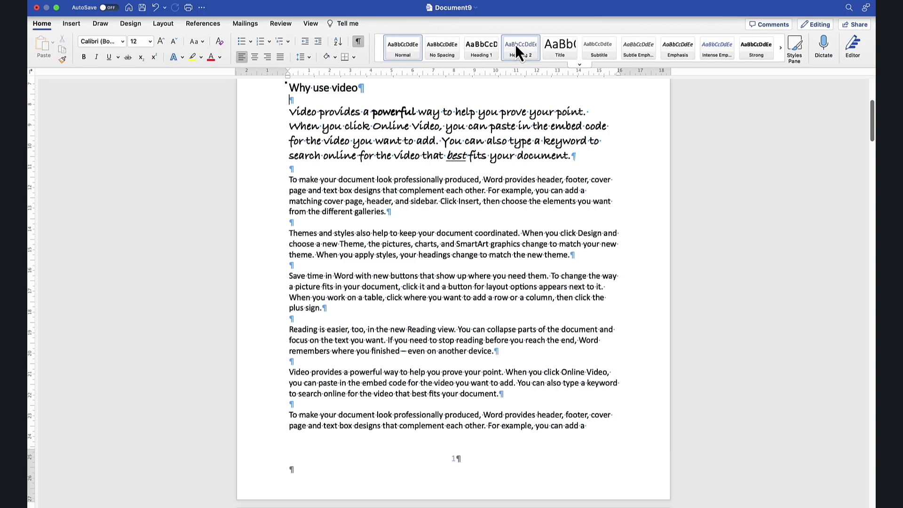
scroll(461, 213, "down", 1)
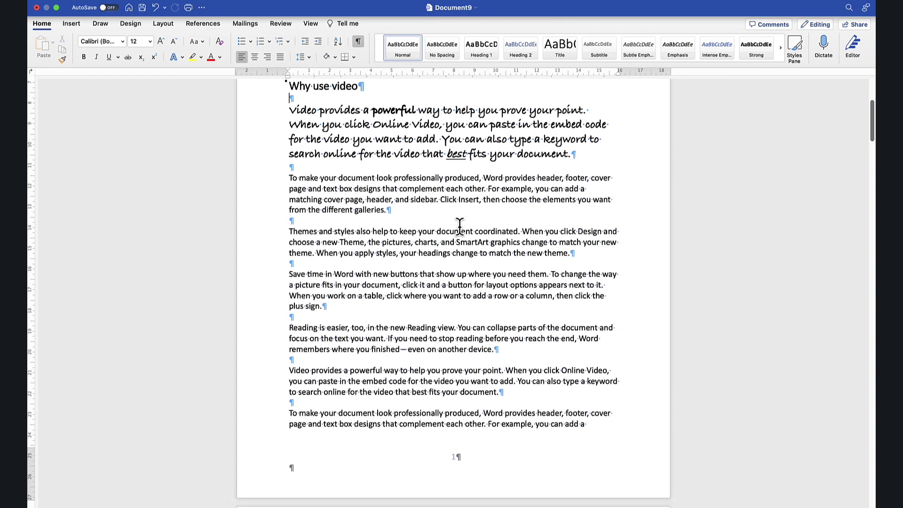
scroll(459, 224, "down", 10)
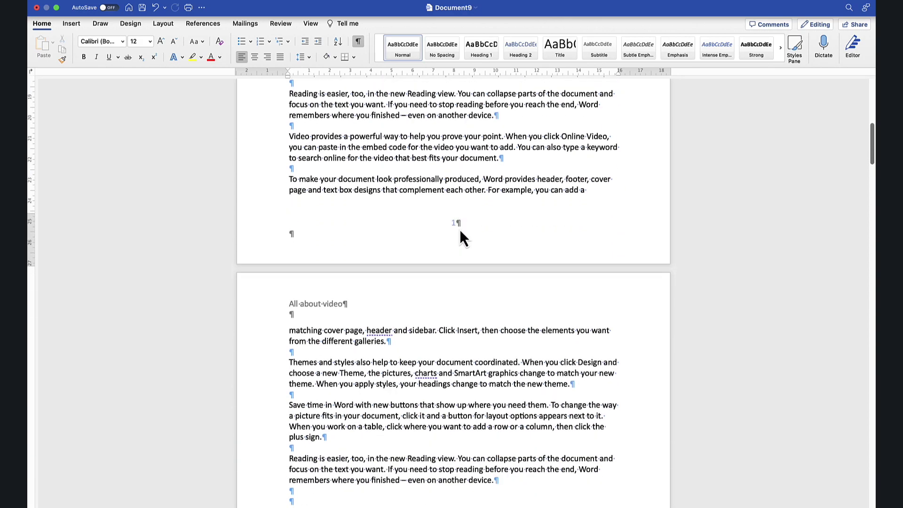
scroll(459, 229, "down", 10)
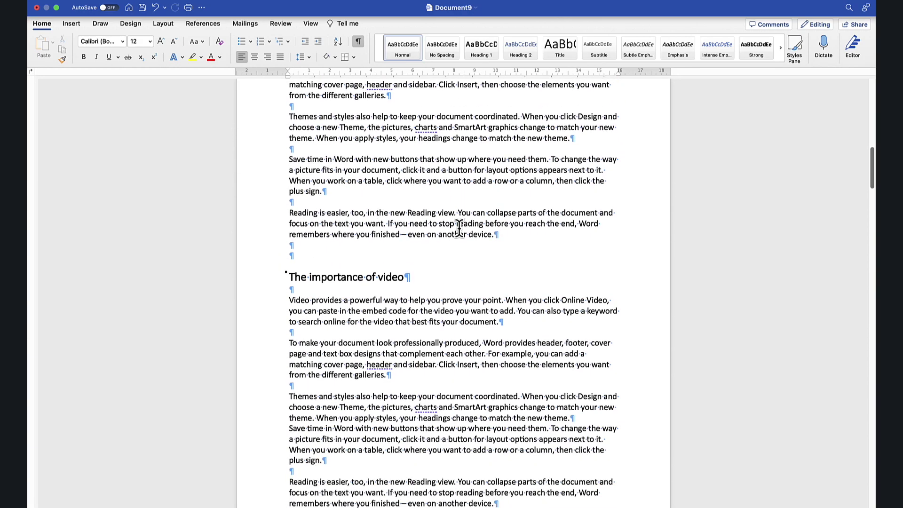
scroll(459, 230, "down", 12)
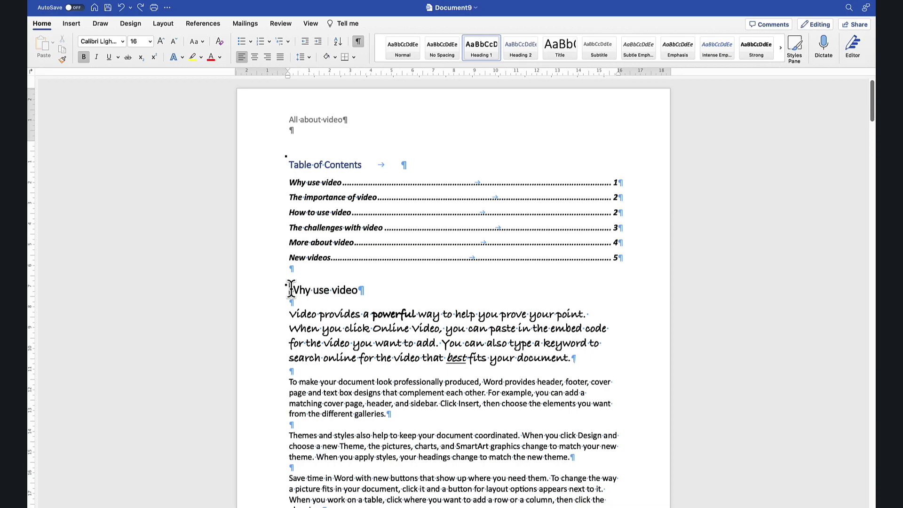
- Insert a table with three columns and two rows below the second paragraph of "The importance of video"
scroll(291, 289, "down", 5)
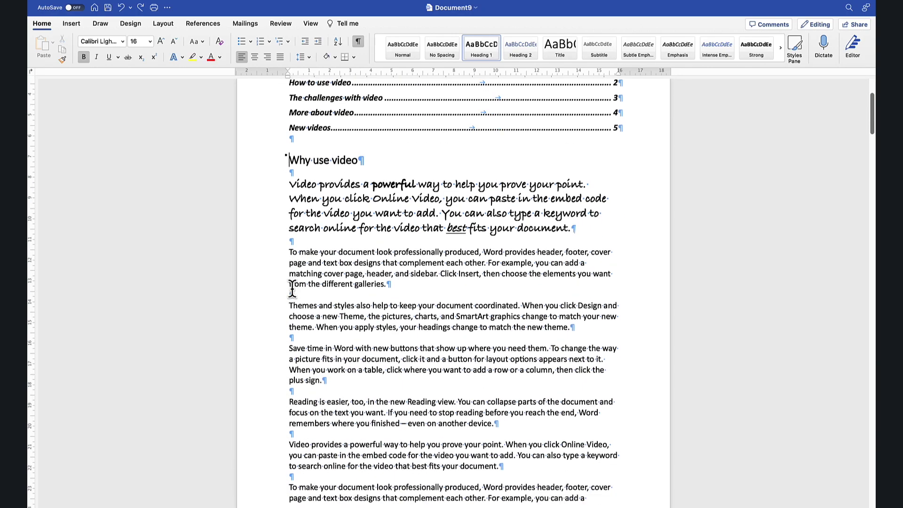
scroll(292, 289, "down", 20)
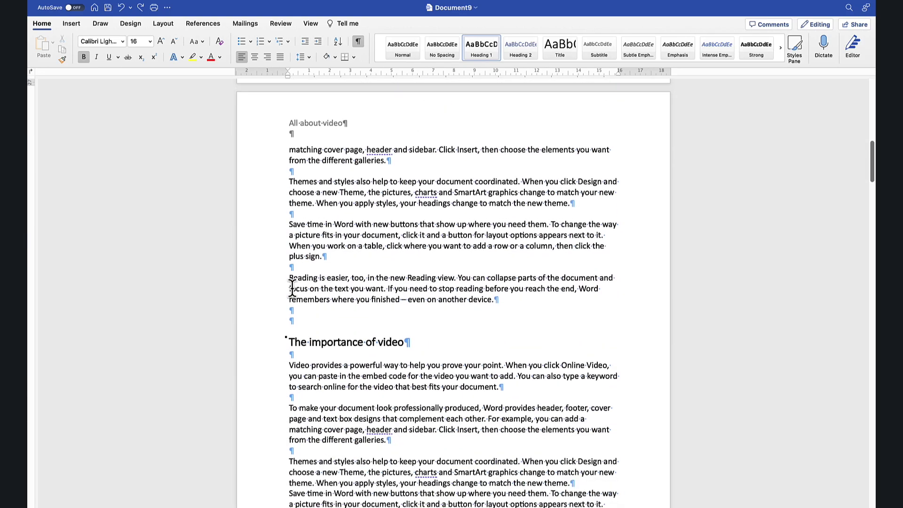
scroll(292, 288, "down", 6)
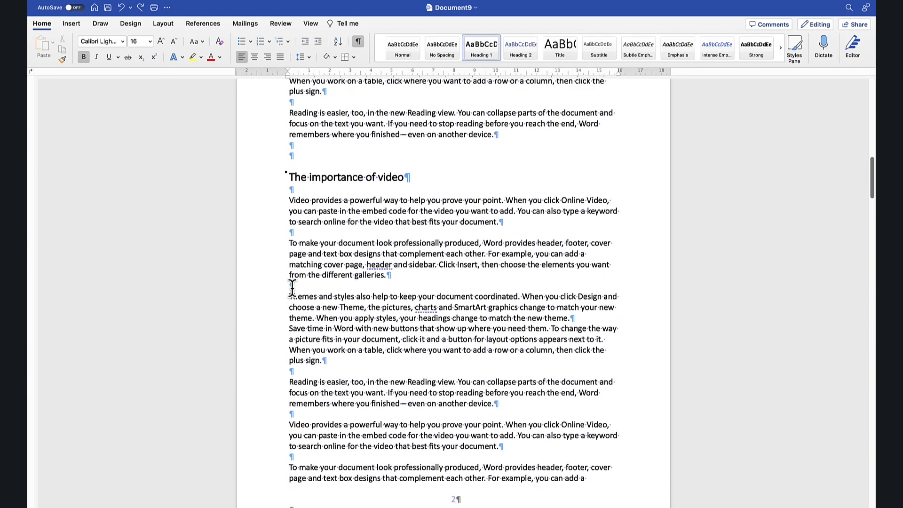
left_click(298, 285)
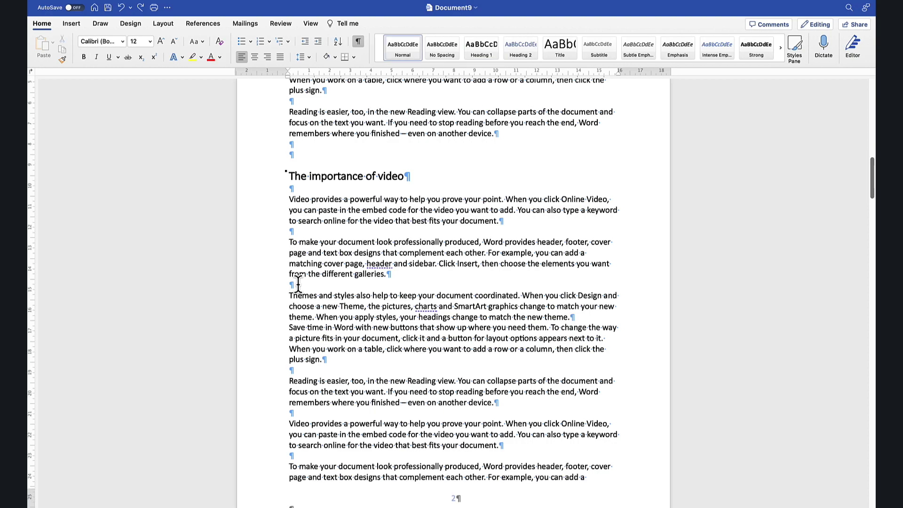
left_click(73, 25)
left_click(109, 45)
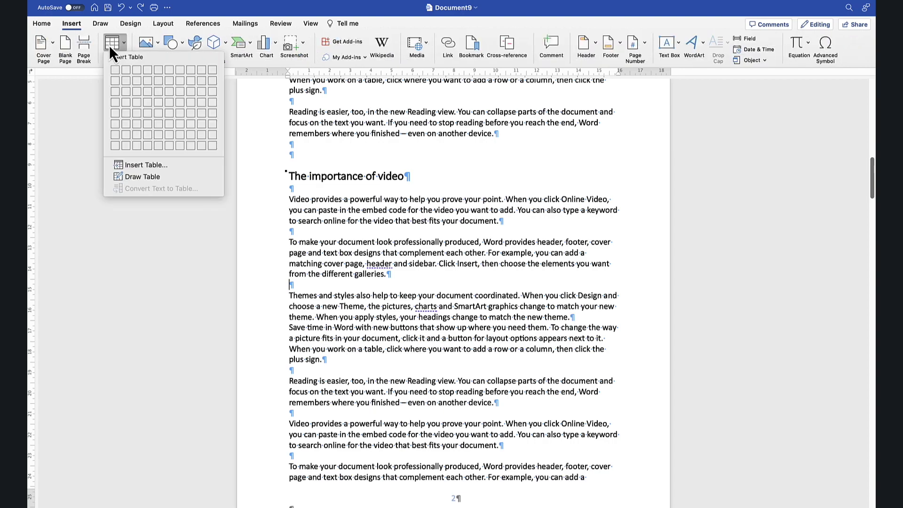
left_click(137, 81)
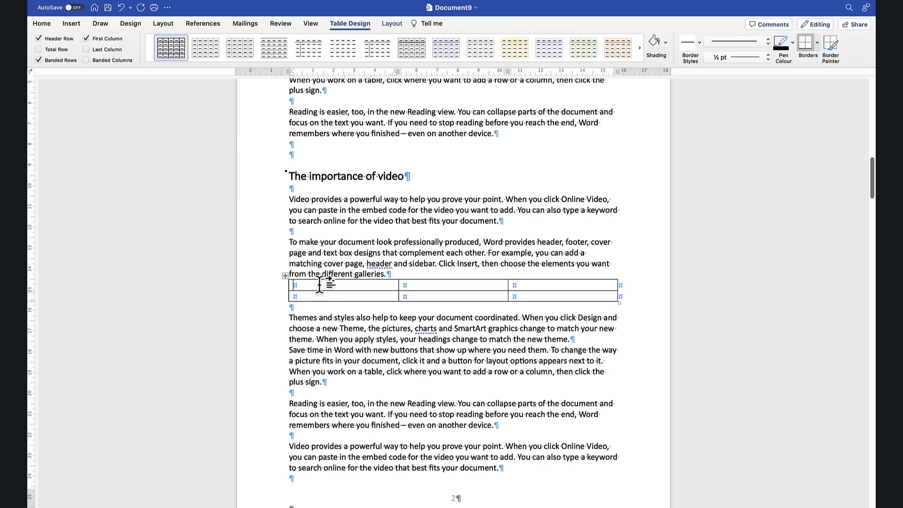
- Apply the light-blue table style with a solid header row and banded rows to the new table
left_click_drag(320, 285, 535, 287)
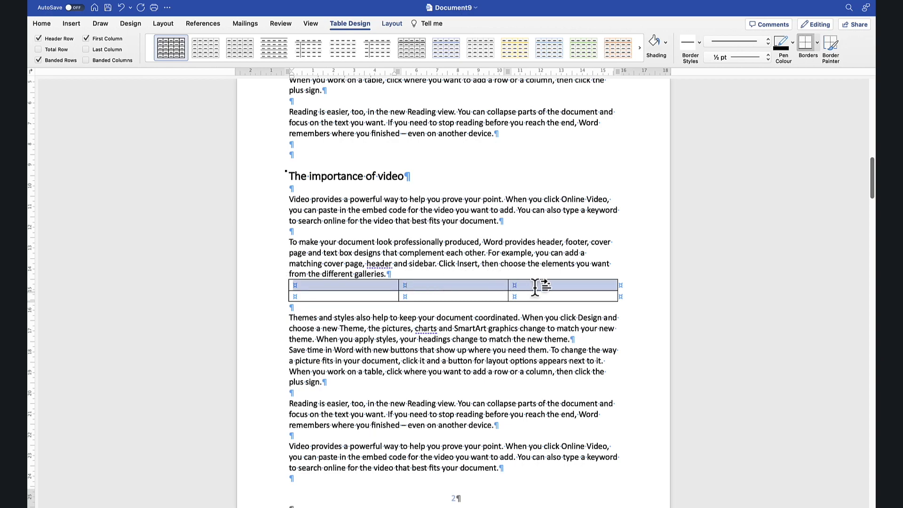
left_click(371, 295)
left_click_drag(387, 295, 568, 296)
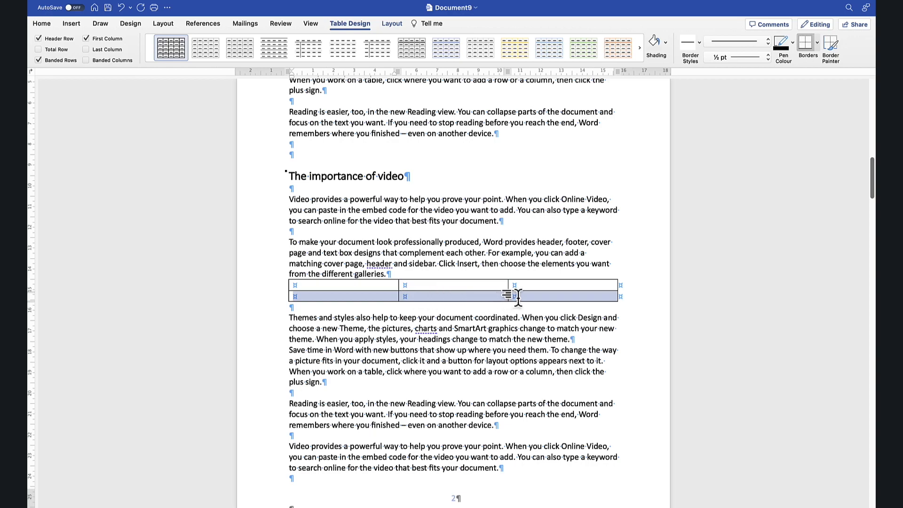
left_click(373, 284)
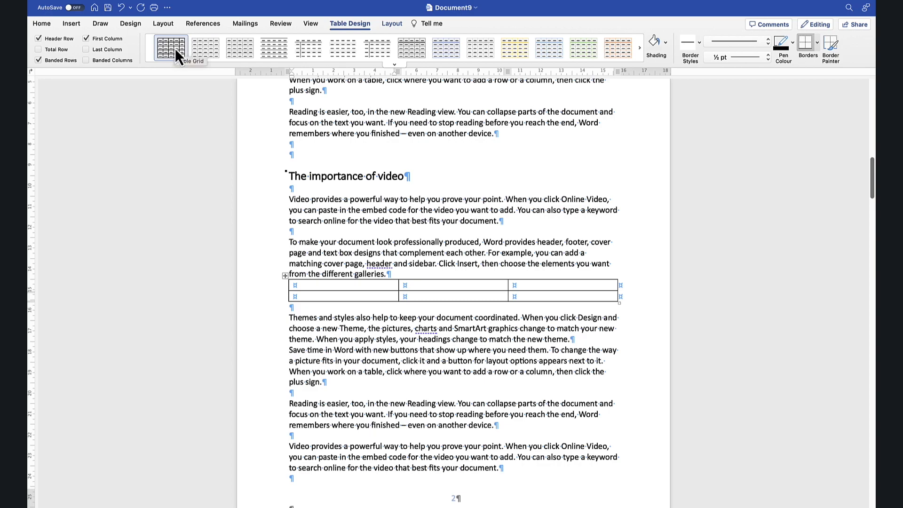
left_click(639, 49)
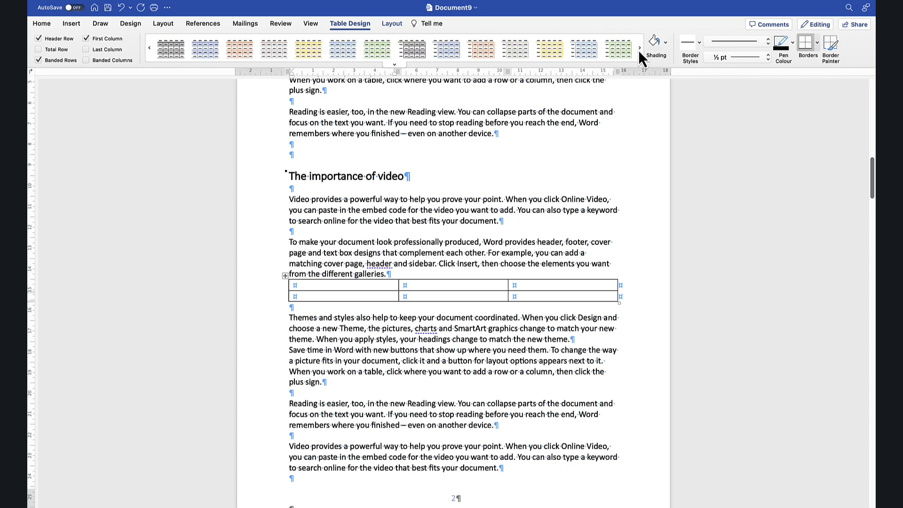
left_click(345, 52)
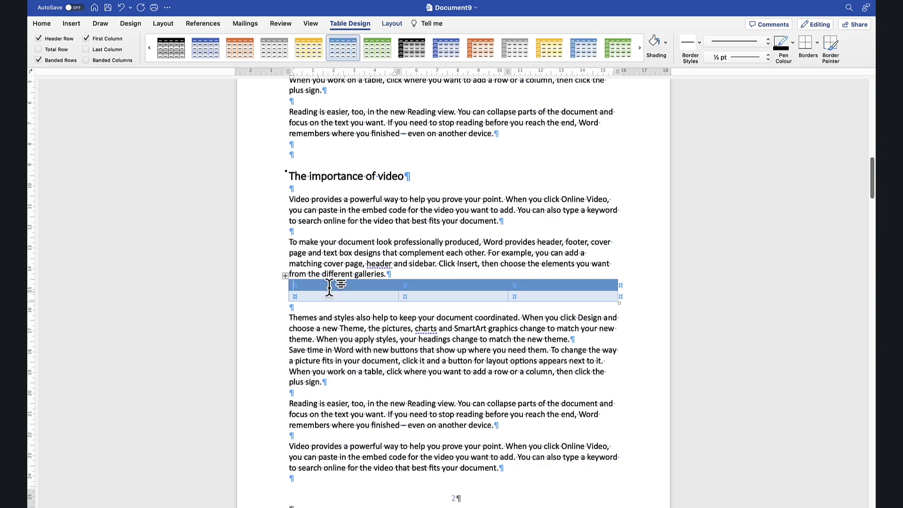
- Fill the table's header cells with "Apple", "Banana" and "Pear"
type("Apple")
key("Tab")
type("Banana")
key("Tab")
type("Pear")
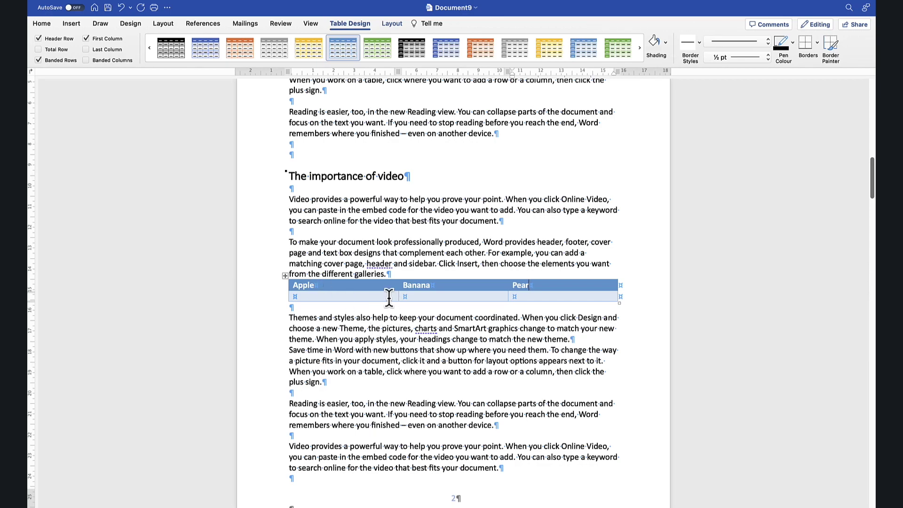
- Make the header row slightly taller and the Apple column narrower, and add a new row at the table's end
mouse_move(387, 290)
left_mouse_down()
mouse_move(385, 302)
mouse_move(386, 295)
left_mouse_up()
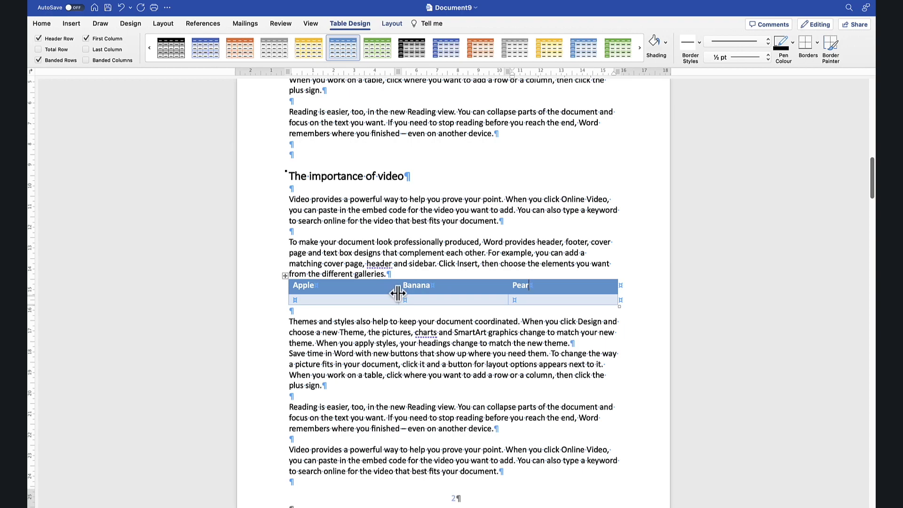
mouse_move(398, 293)
left_mouse_down()
mouse_move(415, 293)
mouse_move(382, 293)
left_mouse_up()
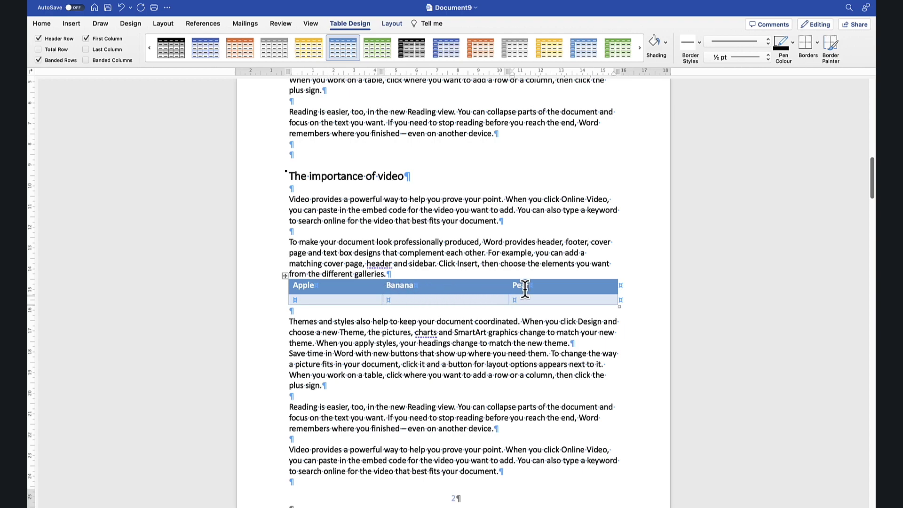
left_click(546, 299)
key("Tab")
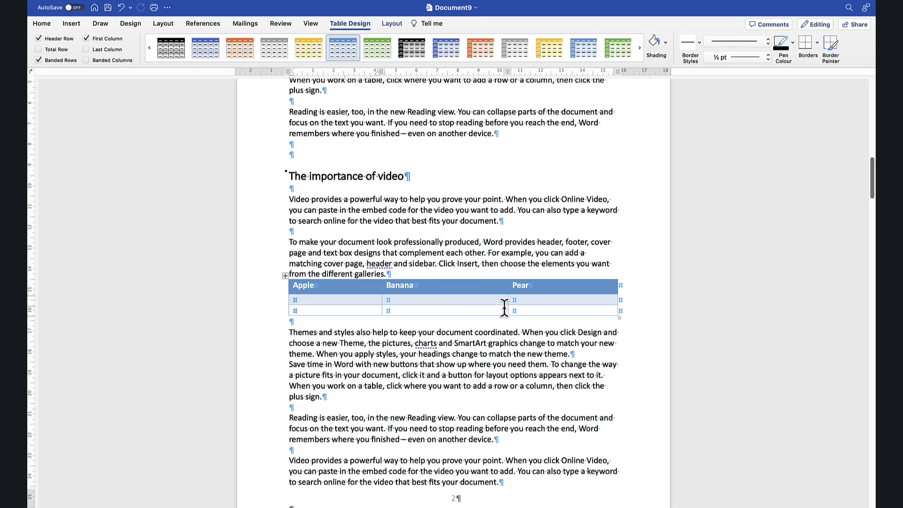
- Insert a blank column to the left of the Pear column
right_click(558, 281)
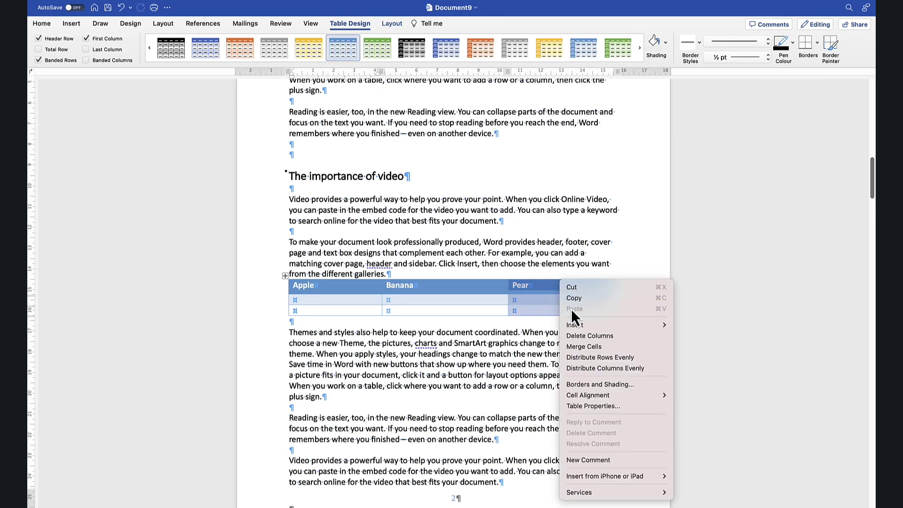
mouse_move(577, 325)
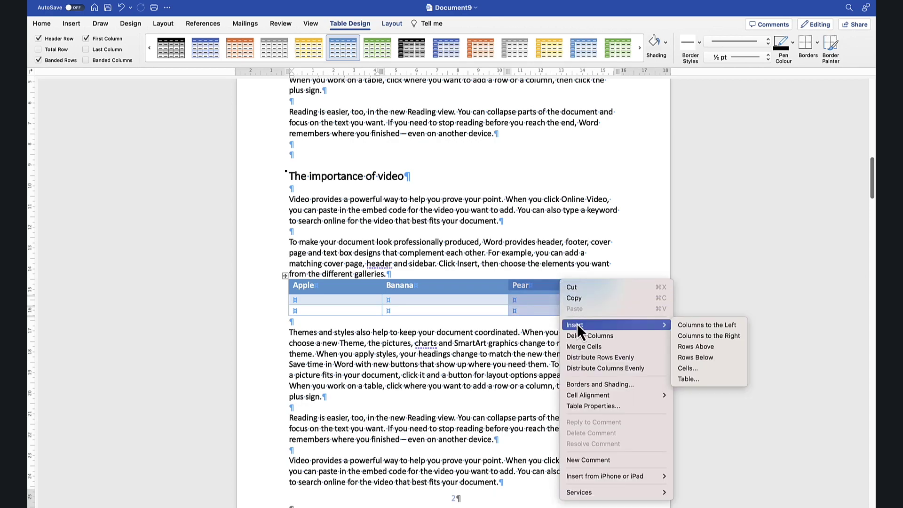
left_click(690, 328)
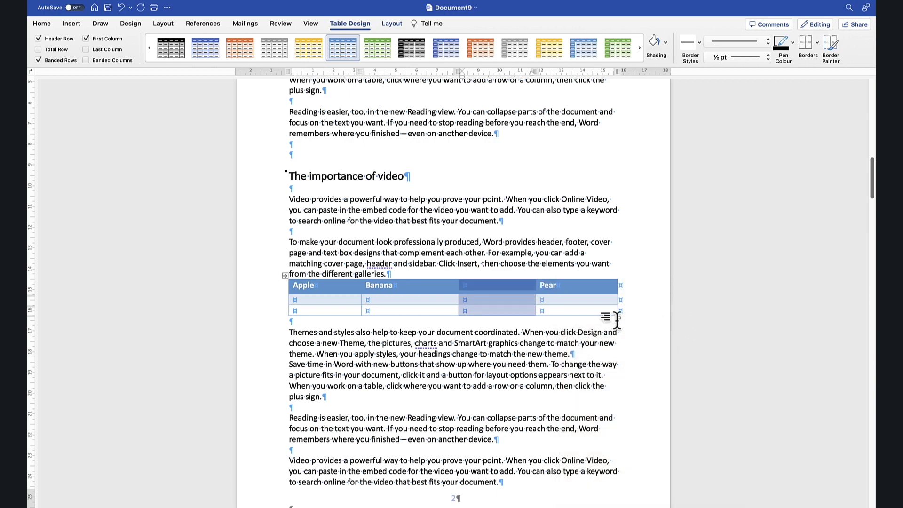
- Delete the blank column between the Banana and Pear columns
left_click(507, 301)
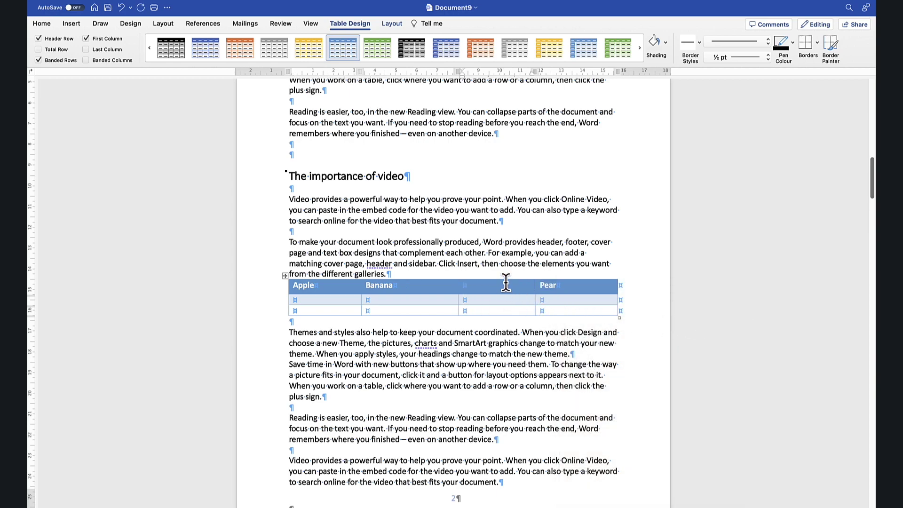
left_click(505, 276)
right_click(506, 281)
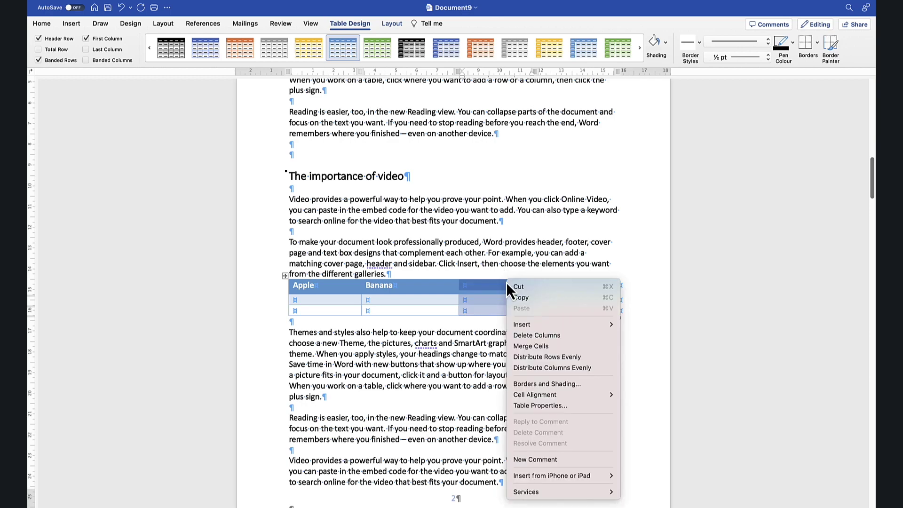
mouse_move(538, 323)
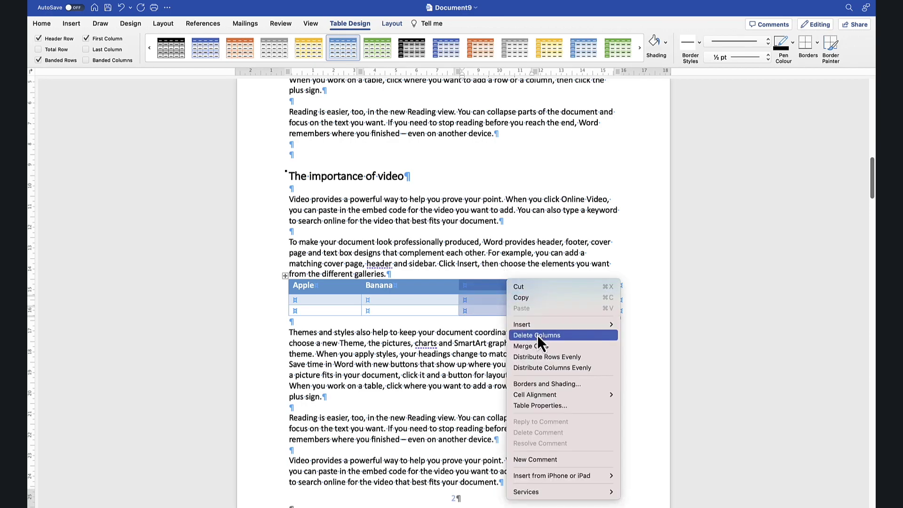
left_click(537, 335)
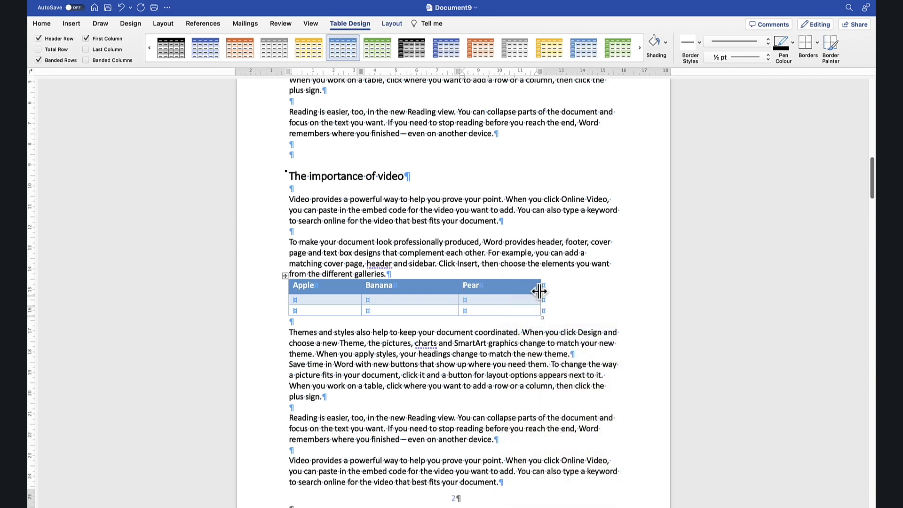
- Extend the Pear column's outer edge towards the page margin and widen the Banana column
left_click_drag(540, 292, 603, 292)
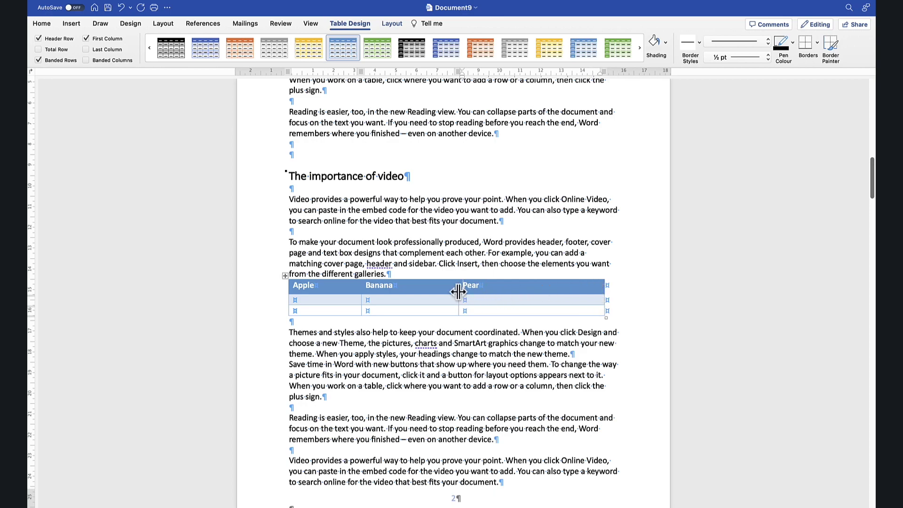
left_click_drag(458, 292, 485, 292)
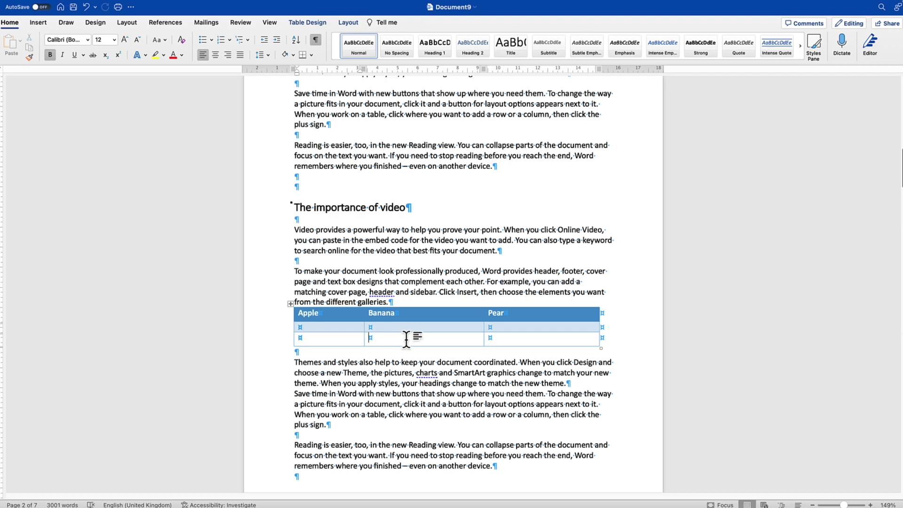
- Place the cursor in the Apple column's last-row cell and search the stock images for "apple"
left_click(515, 339)
left_click(414, 342)
left_click(324, 338)
left_click(46, 27)
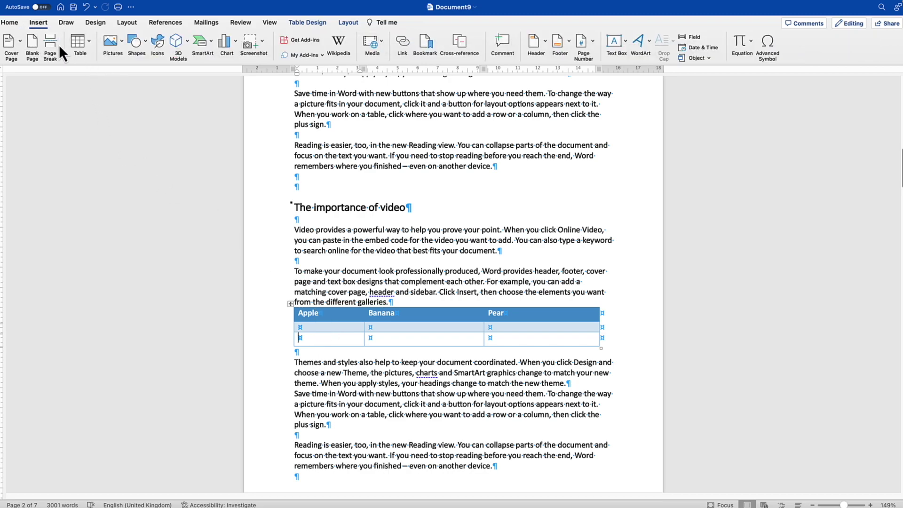
left_click(119, 47)
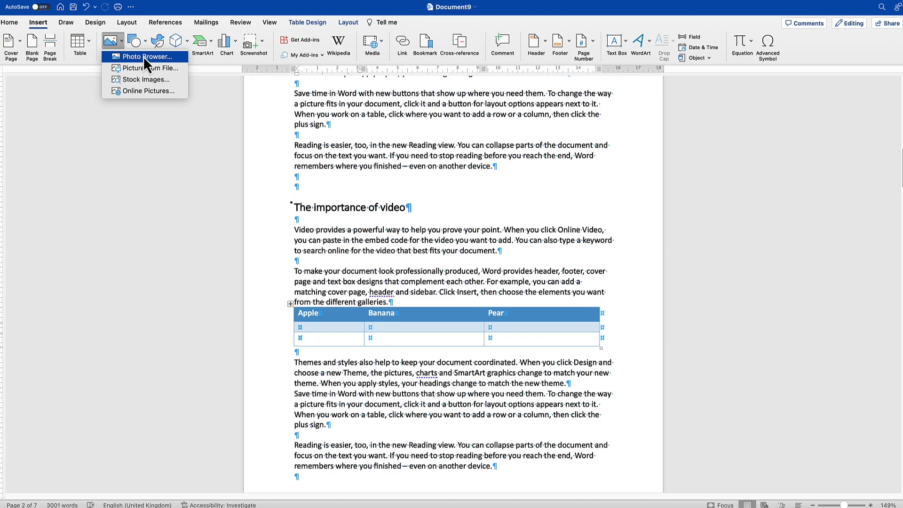
left_click(146, 83)
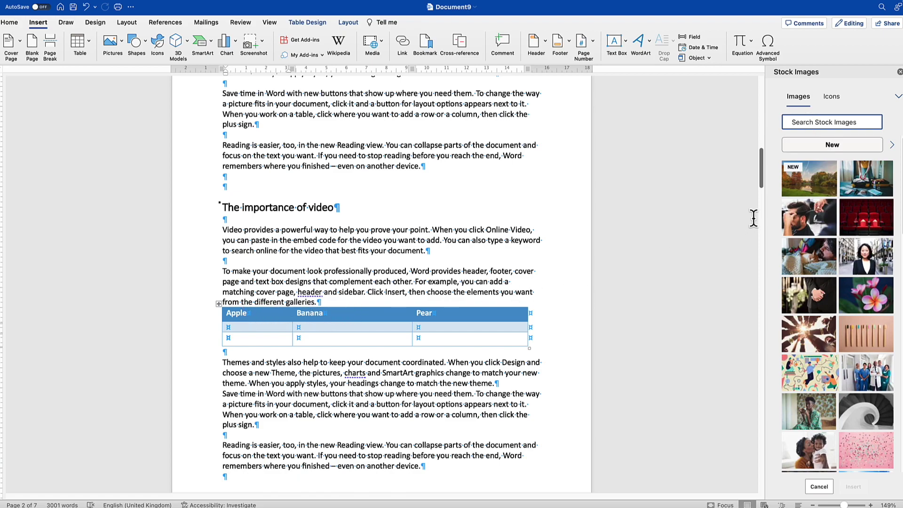
left_click(808, 122)
type("apple")
key("Return")
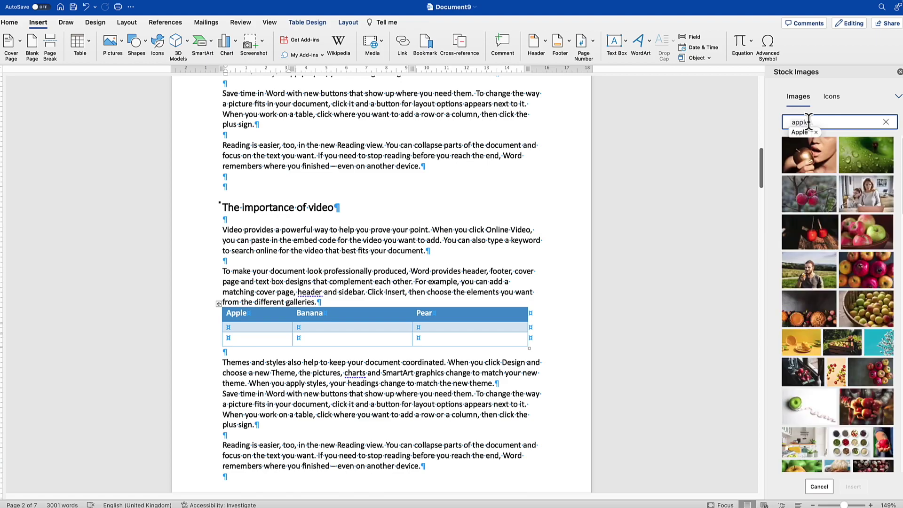
- Insert the stock photo of a single red apple on a white background into the cell
scroll(845, 281, "down", 5)
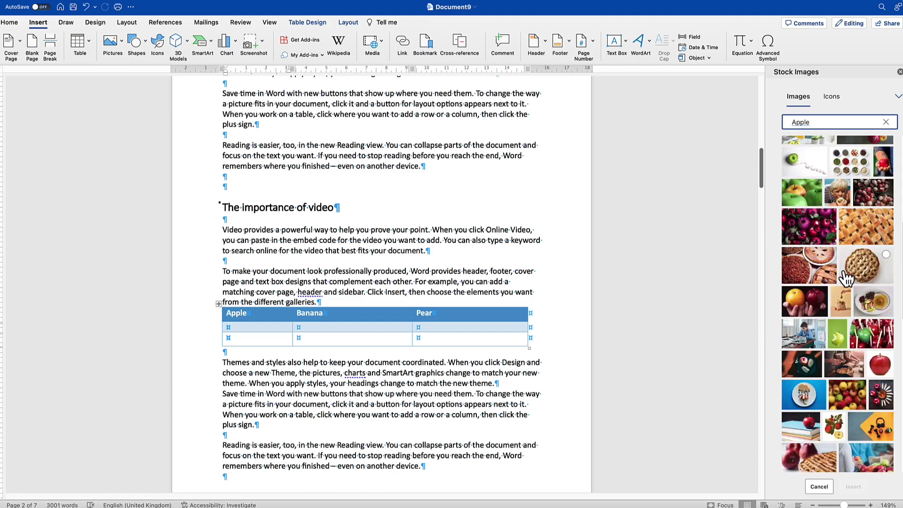
scroll(842, 287, "down", 1)
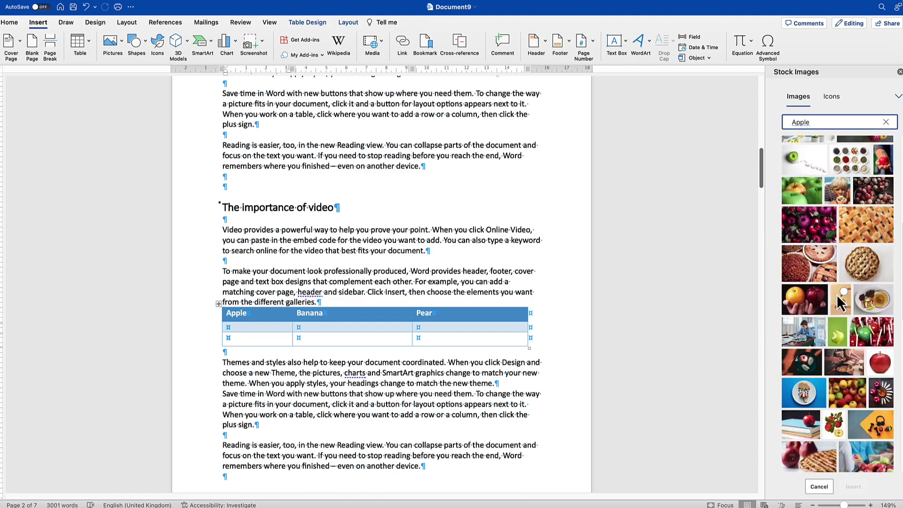
left_click(885, 354)
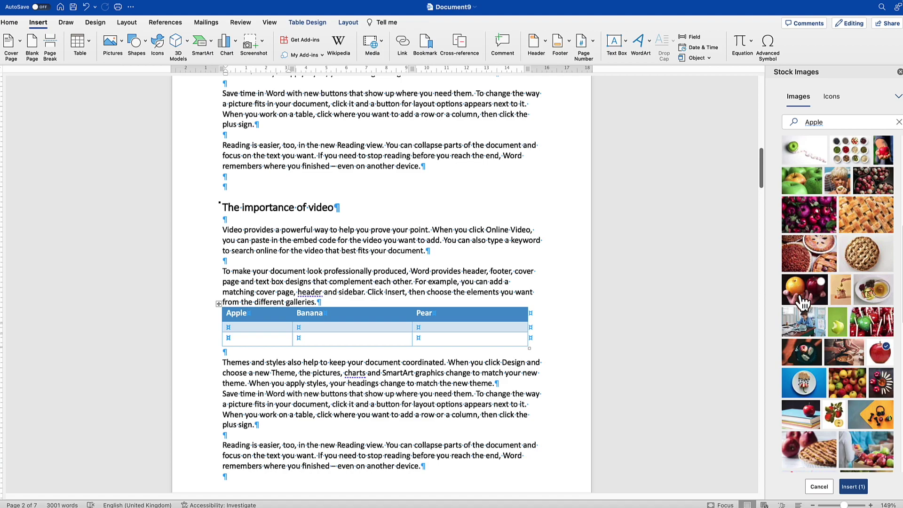
left_click(857, 487)
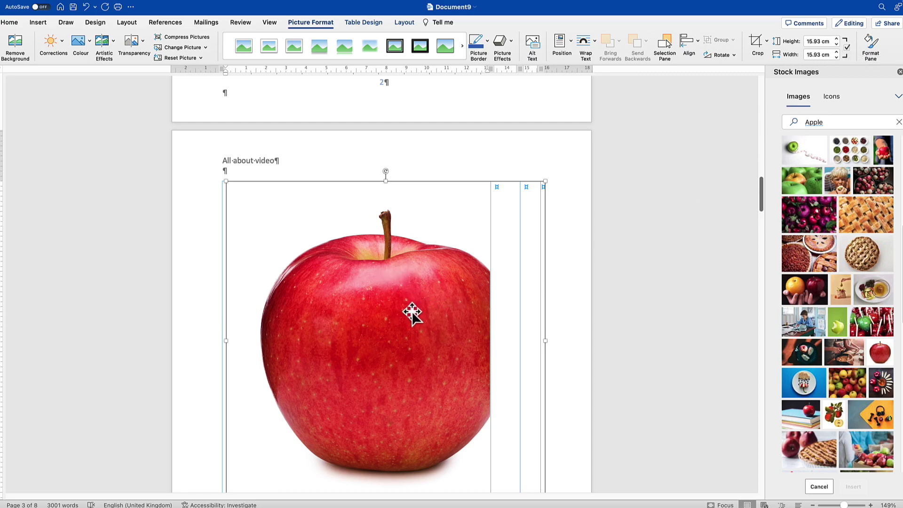
- Reduce the apple picture in the table cell proportionally to 4.7 cm high and 4.7 cm wide, then deselect it
left_click(836, 44)
left_click(836, 44)
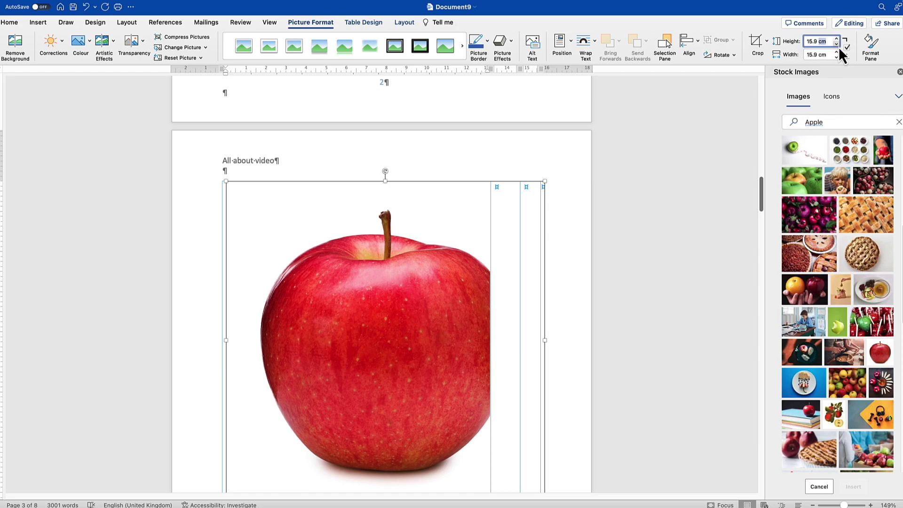
left_click(837, 45)
left_click(836, 45)
left_click(837, 44)
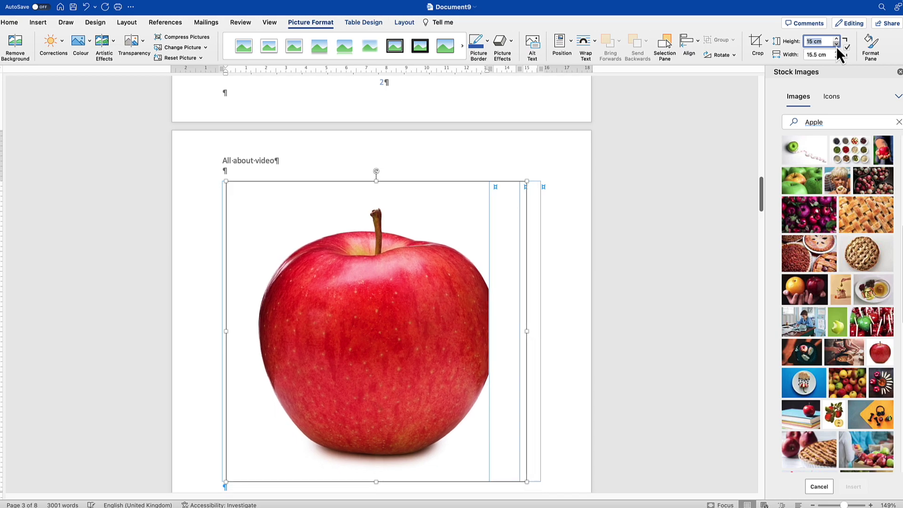
left_click(836, 44)
left_click(836, 45)
left_click(837, 44)
left_click(836, 44)
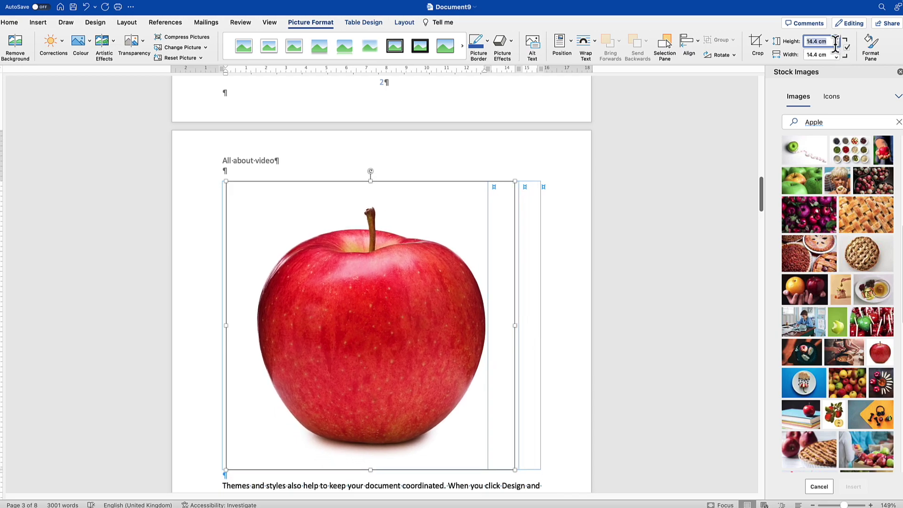
left_click(836, 44)
left_click(837, 44)
left_click(837, 44)
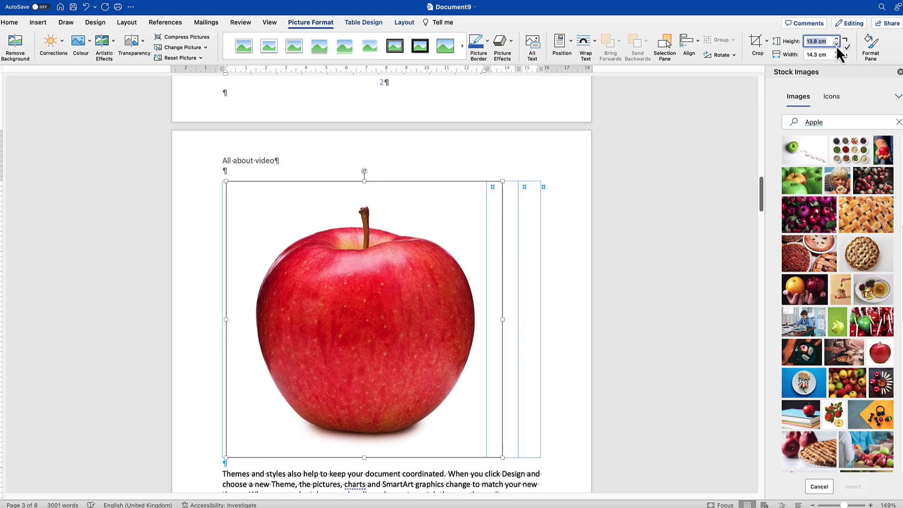
left_click(836, 44)
left_click(836, 44)
left_click(836, 44)
left_click(836, 44)
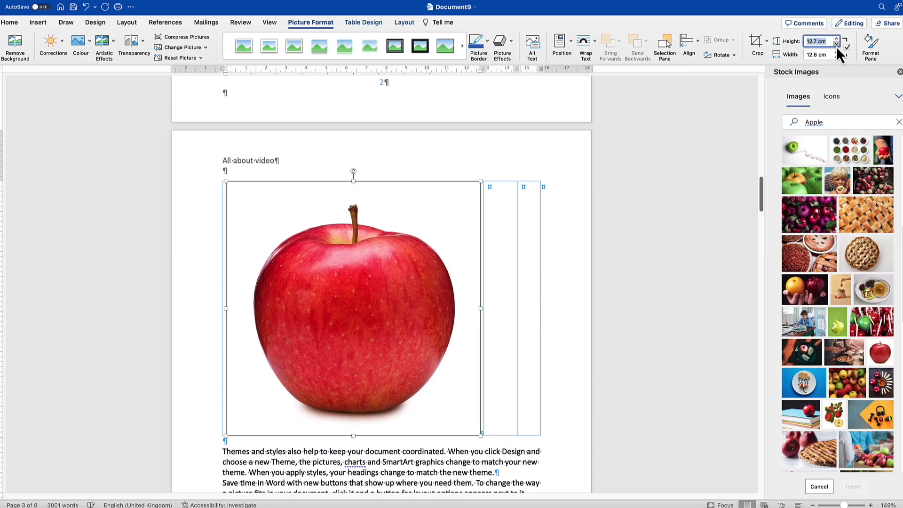
left_click(836, 44)
left_click(836, 44)
left_click(836, 44)
left_click(836, 44)
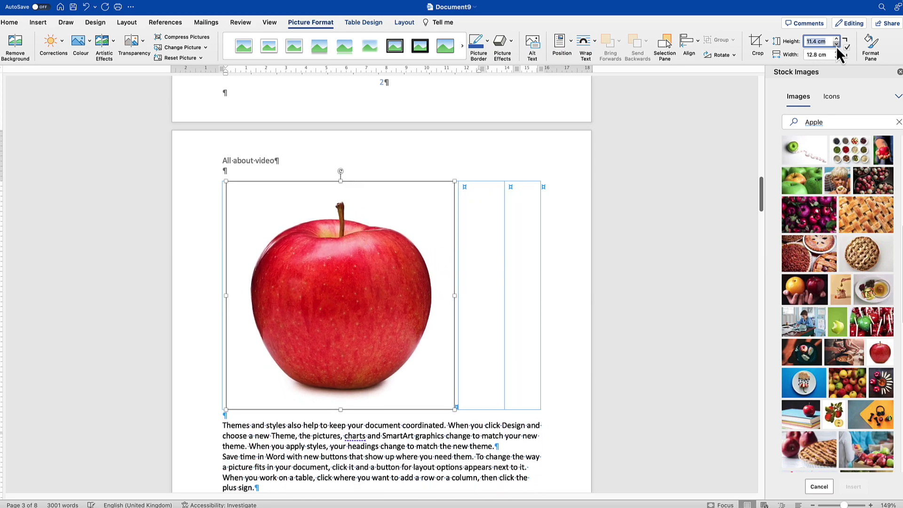
left_click(836, 44)
left_click(836, 44)
left_click(836, 45)
left_click(836, 44)
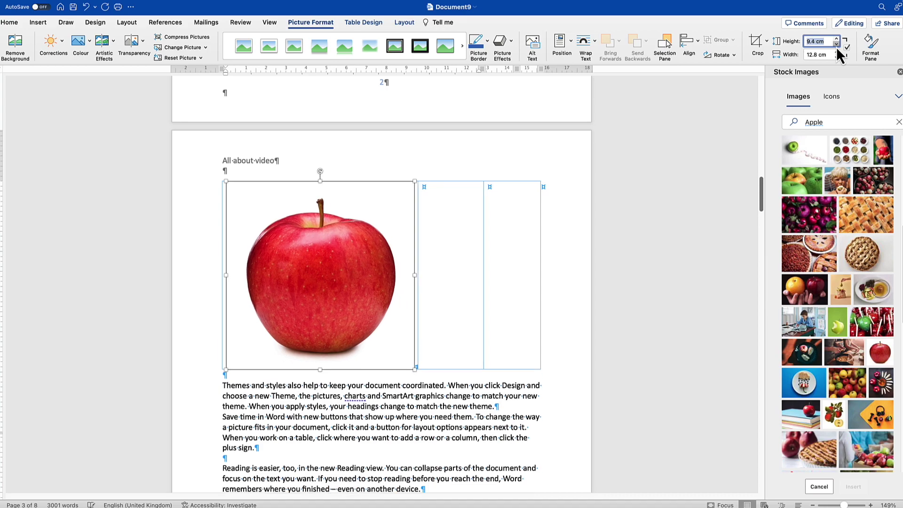
left_click(837, 44)
left_click(837, 44)
left_click(836, 44)
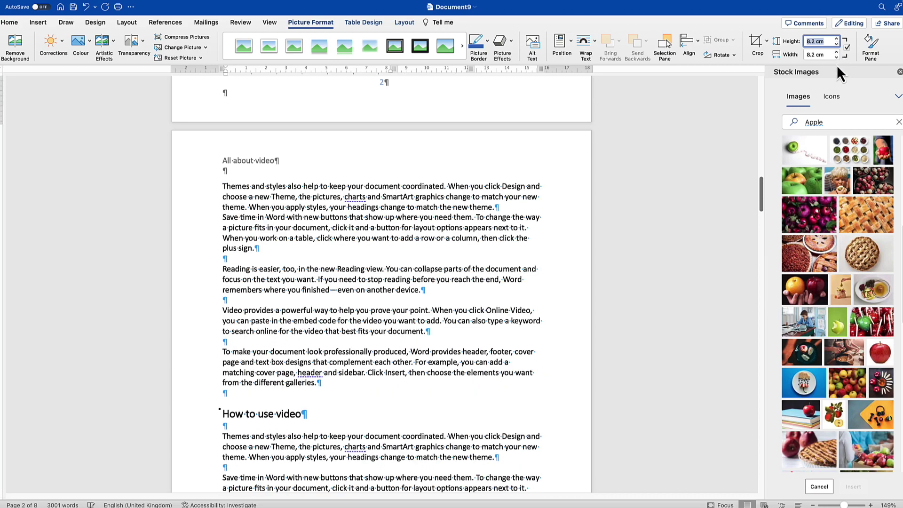
scroll(367, 271, "up", 3)
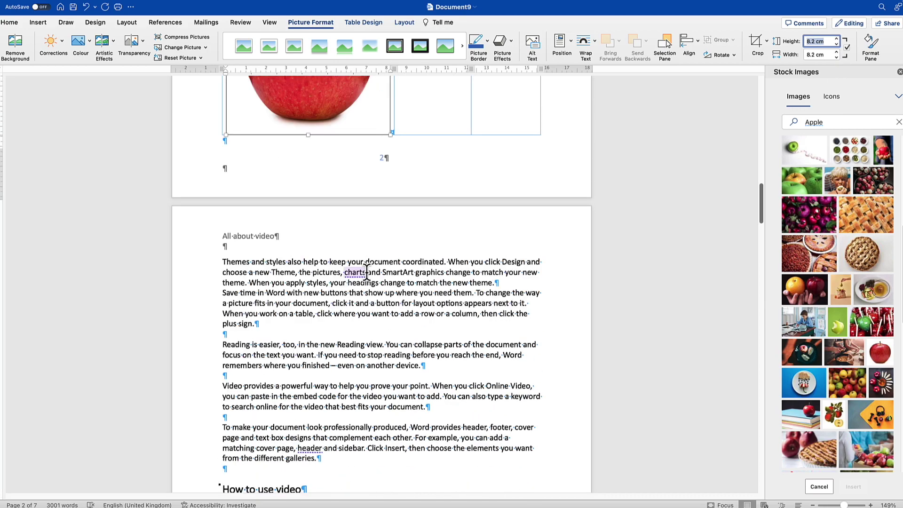
scroll(367, 271, "up", 7)
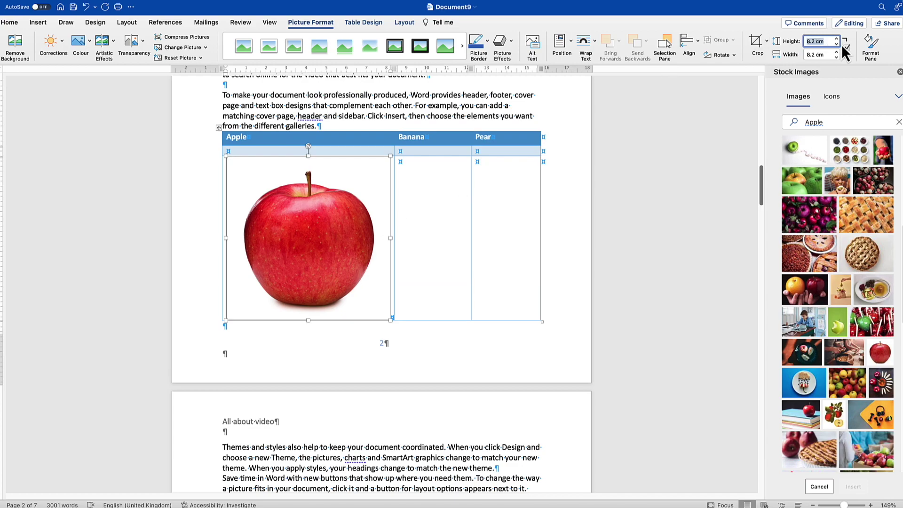
left_click(837, 44)
left_click(837, 45)
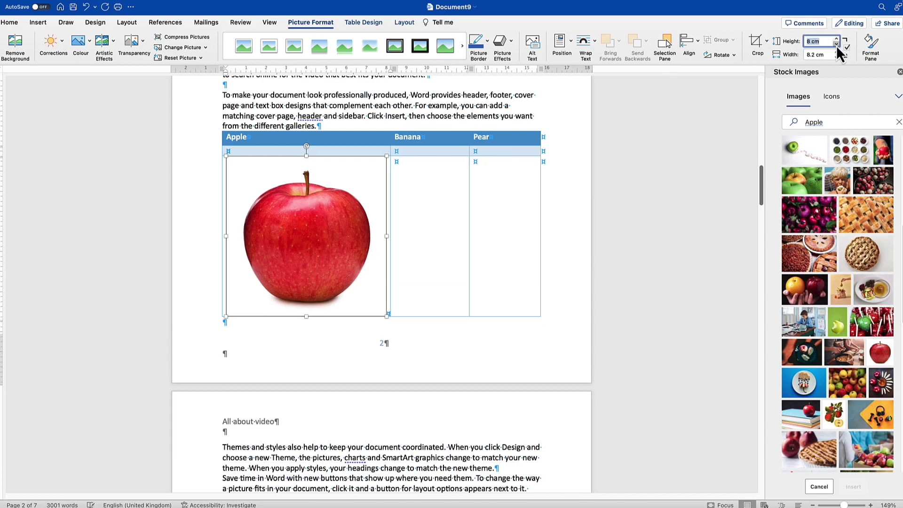
left_click(837, 45)
left_click(837, 45)
left_click(836, 45)
left_click(837, 45)
left_click(837, 45)
left_click(836, 45)
left_click(836, 45)
left_click(837, 44)
left_click(837, 45)
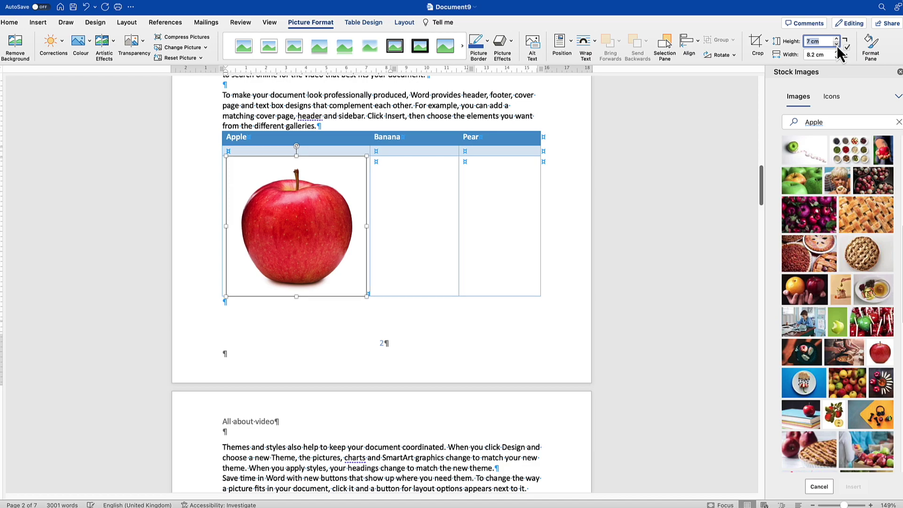
left_click(836, 45)
left_click(837, 45)
left_click(837, 44)
left_click(836, 44)
left_click(837, 44)
left_click(837, 45)
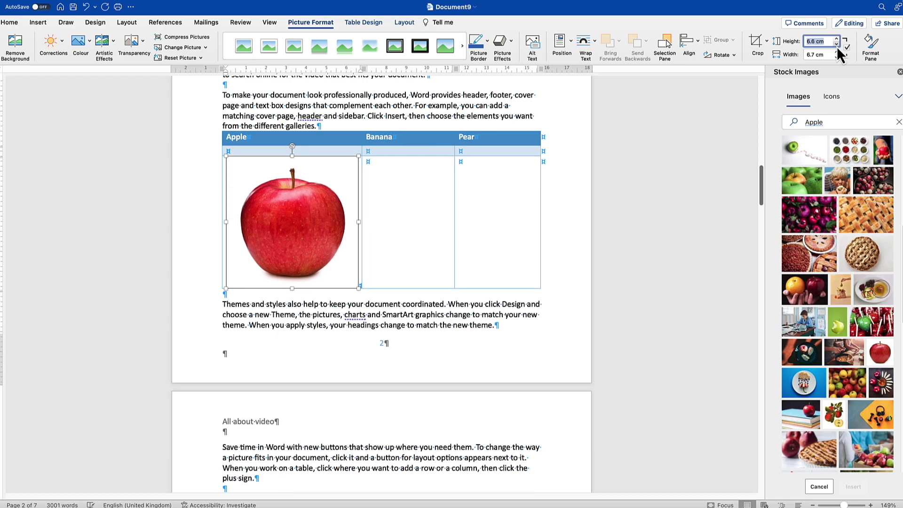
left_click(837, 44)
left_click(837, 45)
left_click(836, 45)
left_click(837, 45)
left_click(837, 44)
left_click(837, 44)
left_click(837, 45)
left_click(837, 44)
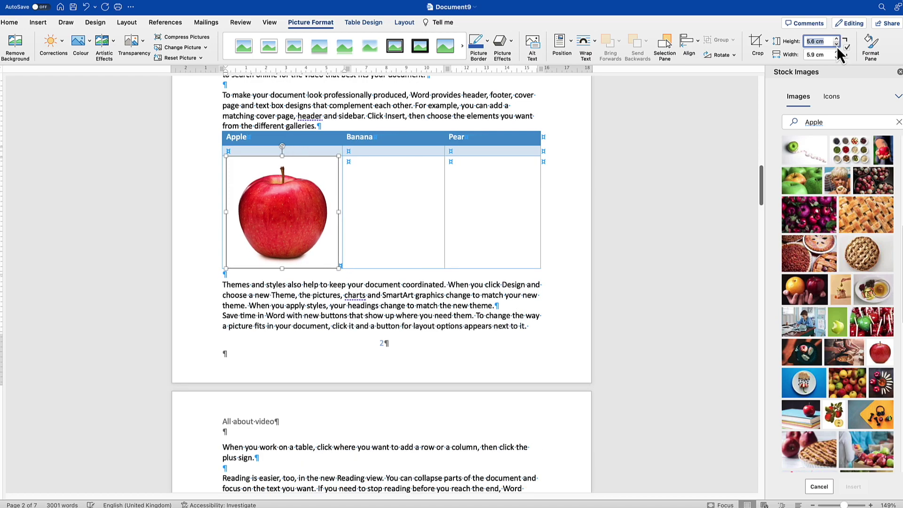
left_click(836, 44)
left_click(836, 44)
left_click(837, 44)
left_click(836, 45)
left_click(837, 45)
left_click(836, 45)
left_click(837, 45)
left_click(837, 45)
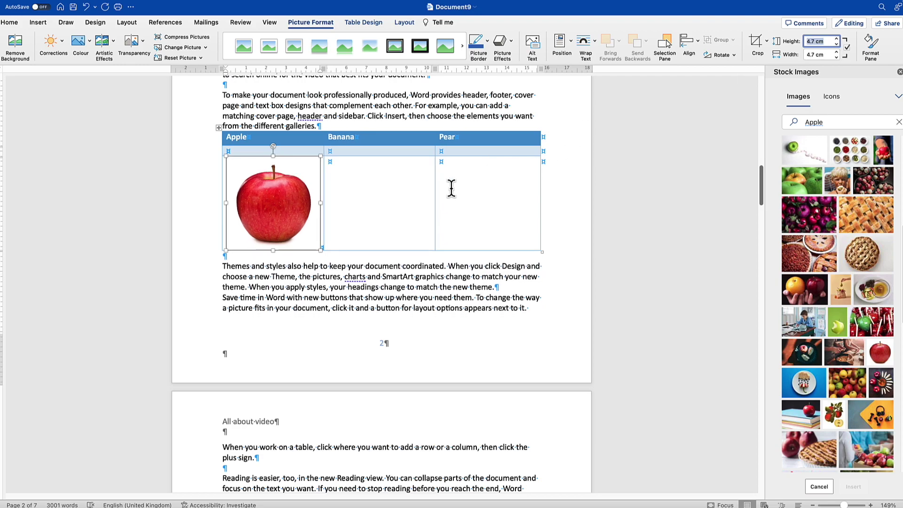
left_click(392, 203)
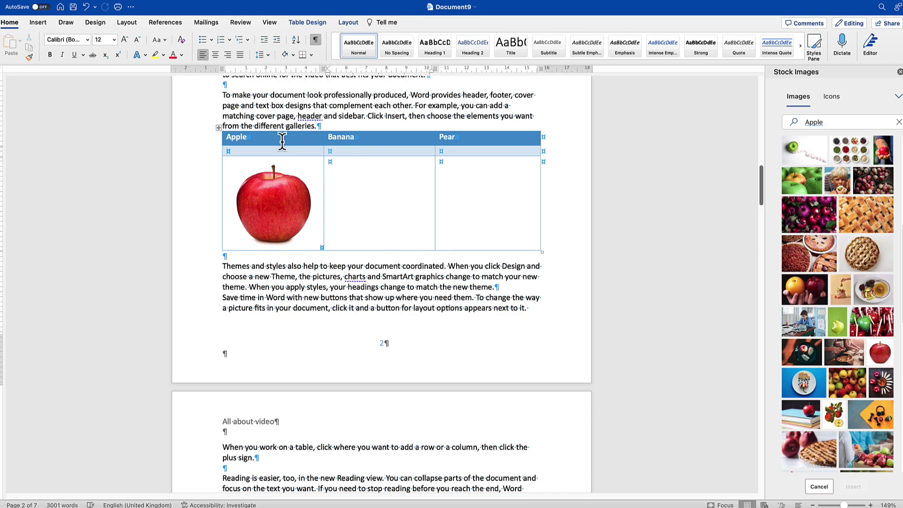
- Shrink the apple picture freehand to about 3.77 cm high and narrow it to about 3.44 cm wide
left_click(274, 203)
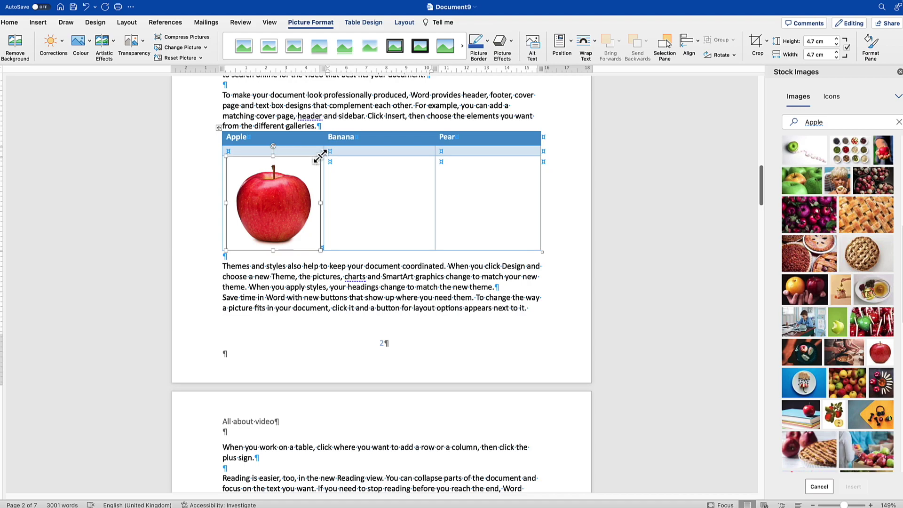
left_click_drag(320, 155, 271, 182)
left_click_drag(281, 177, 302, 185)
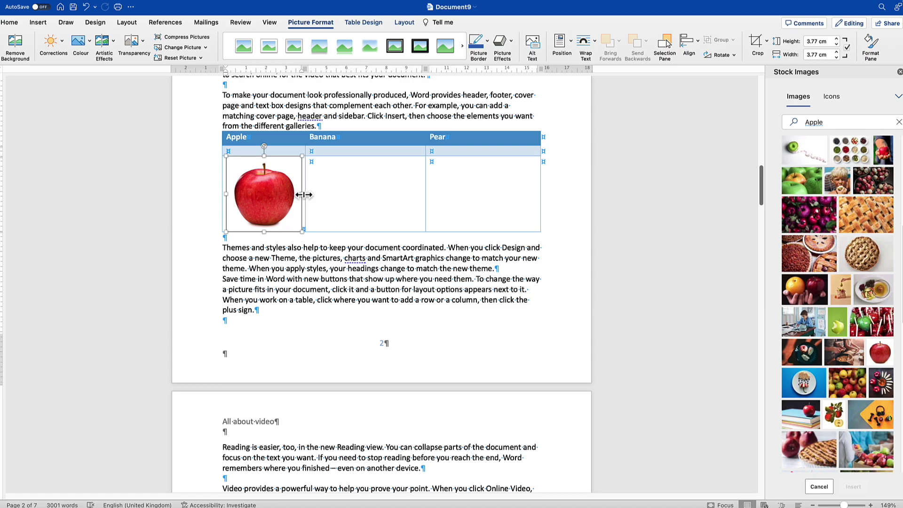
mouse_move(303, 194)
left_mouse_down()
mouse_move(273, 193)
mouse_move(296, 193)
left_mouse_up()
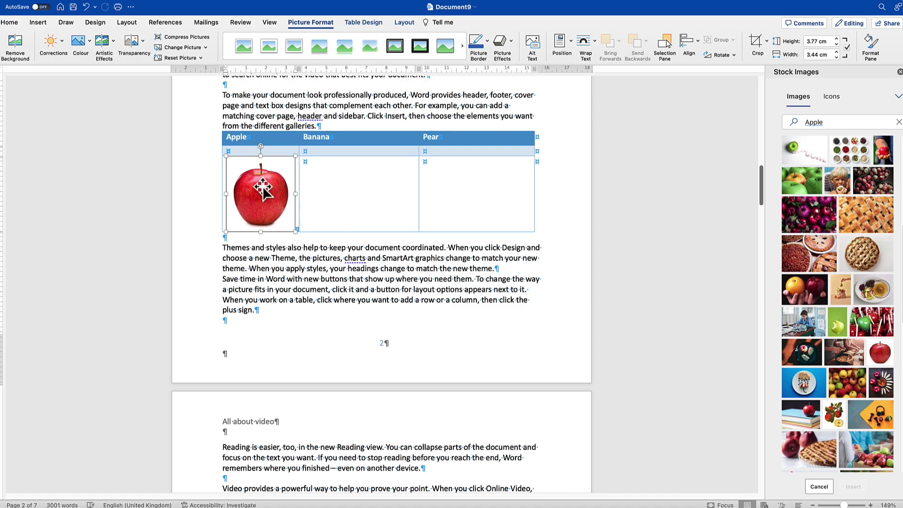
- Place the cursor in the Banana column's last-row cell and search the stock images for "banana"
left_click(348, 191)
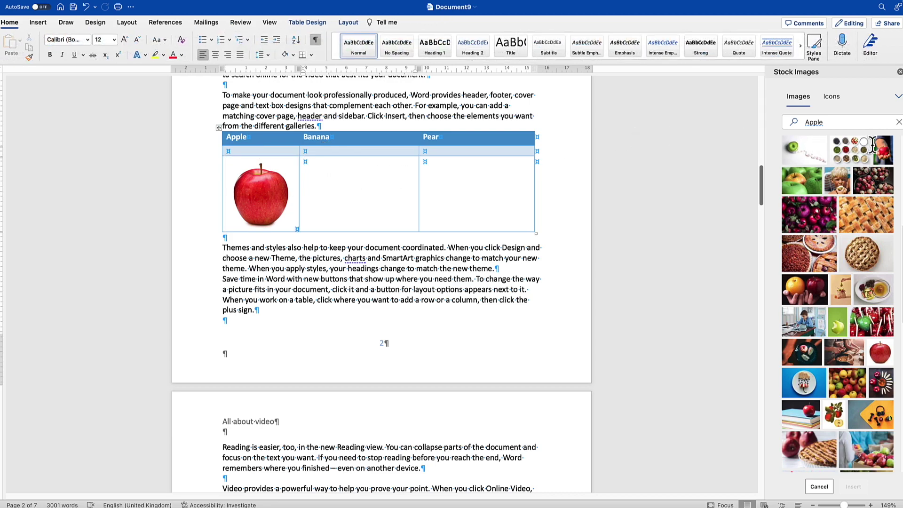
left_click(899, 123)
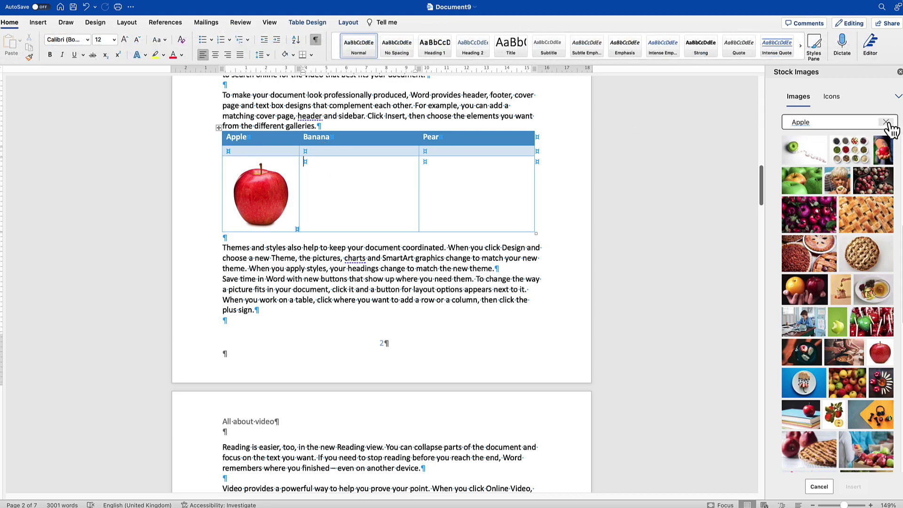
left_click(886, 122)
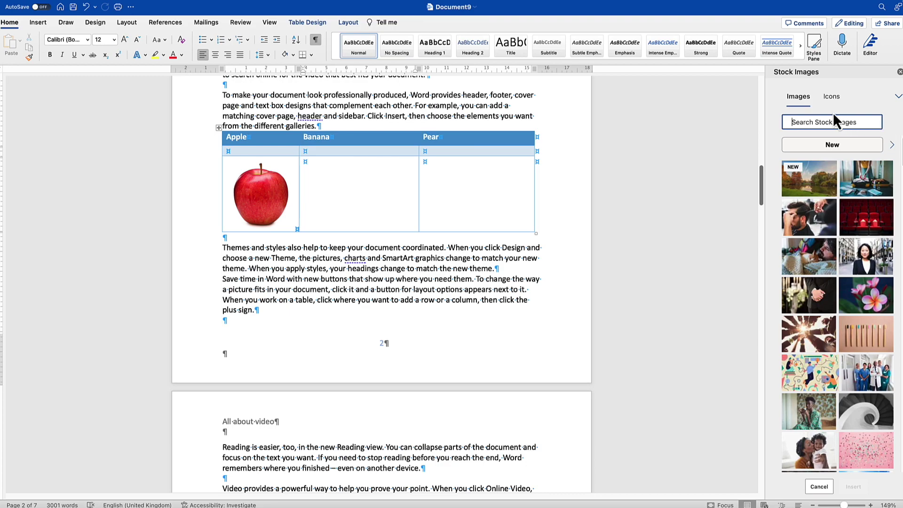
type("banana")
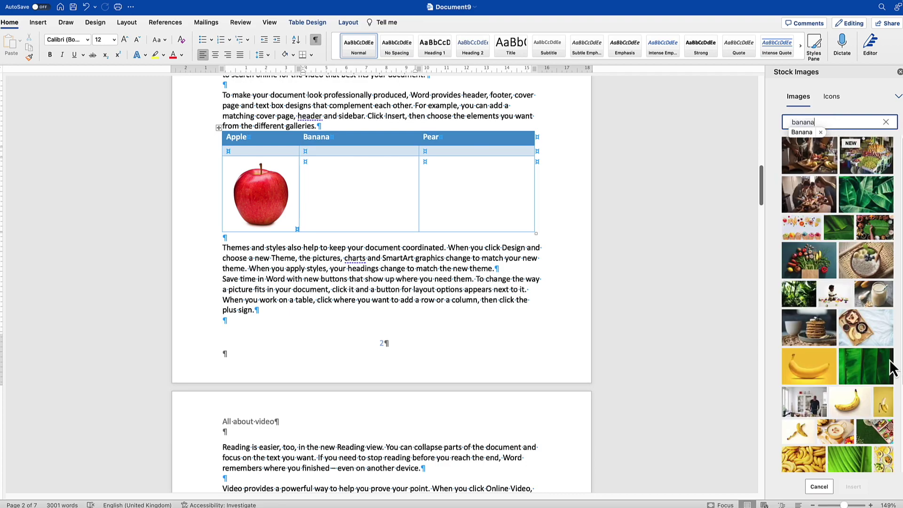
- Insert the stock photo of a single banana on a white background and shrink it to about 3.71 by 5.24 cm
left_click(854, 413)
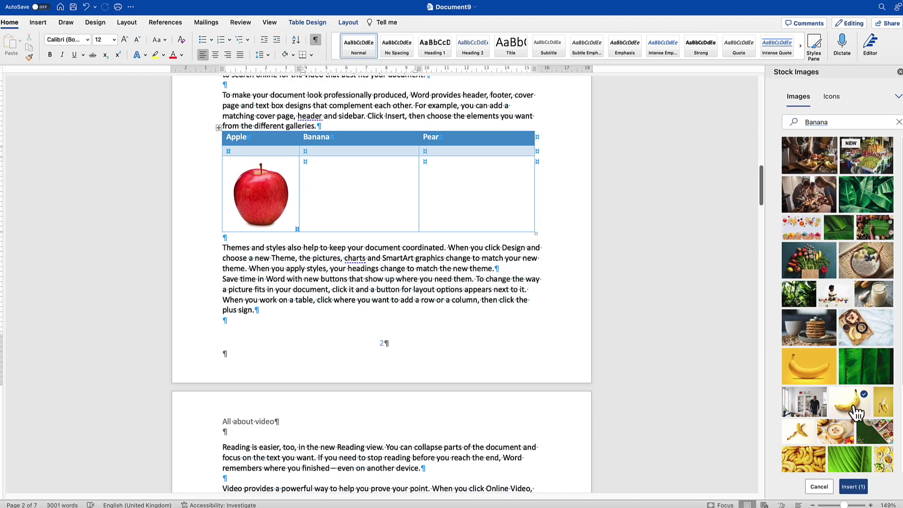
left_click(853, 489)
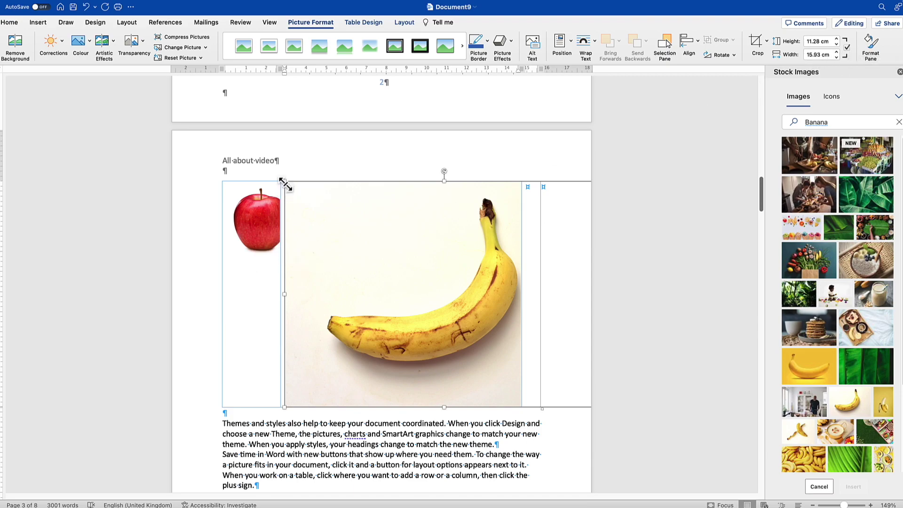
left_click_drag(285, 182, 499, 337)
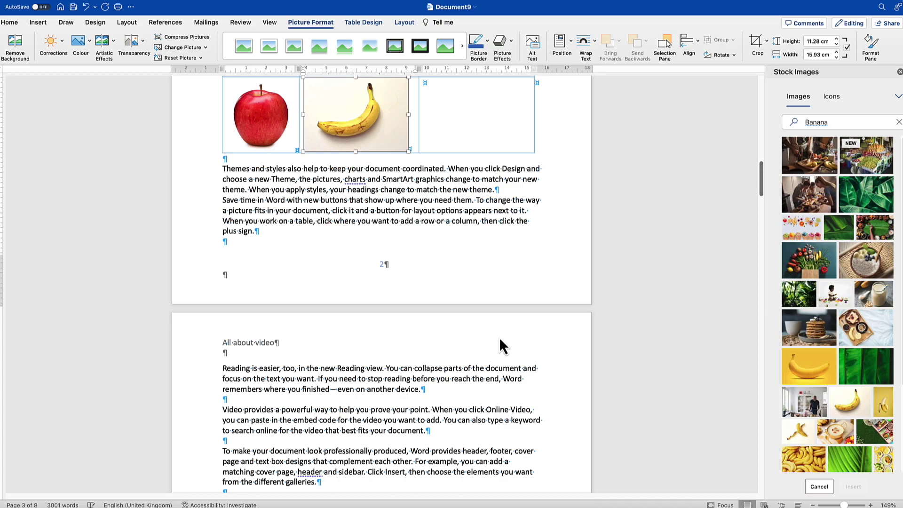
scroll(447, 256, "up", 3)
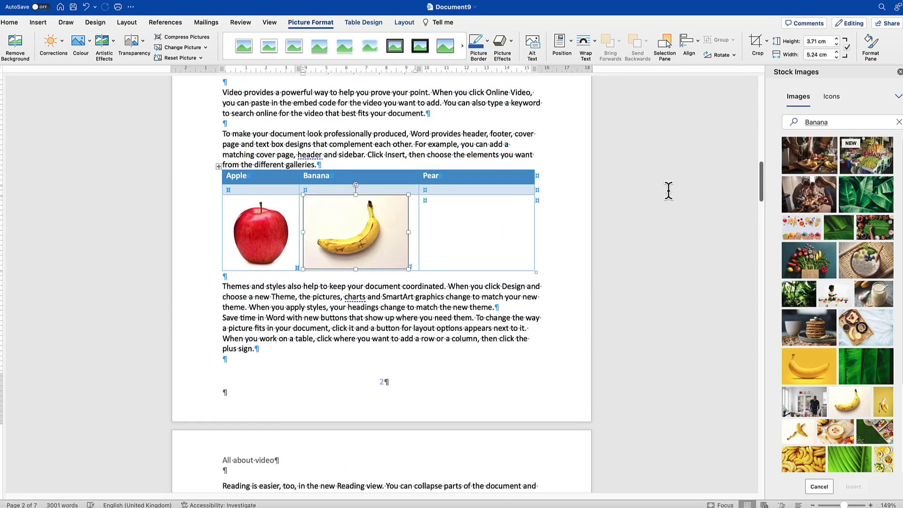
- Search the stock images for "pear" and place the cursor in the Pear column's last-row cell
left_click(896, 125)
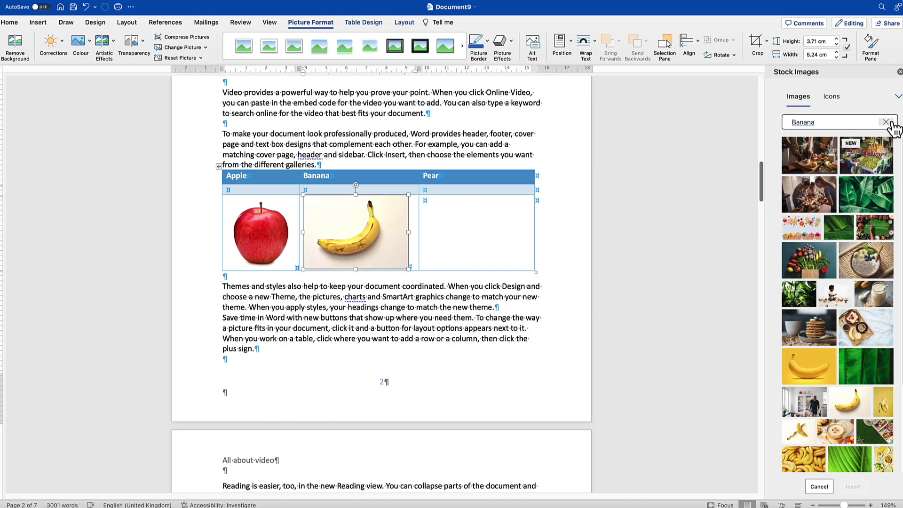
left_click(886, 122)
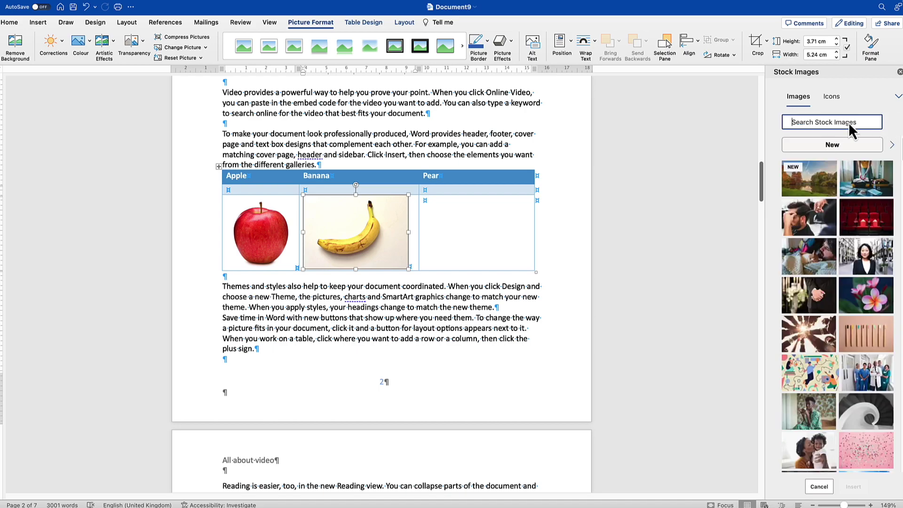
type("Pear")
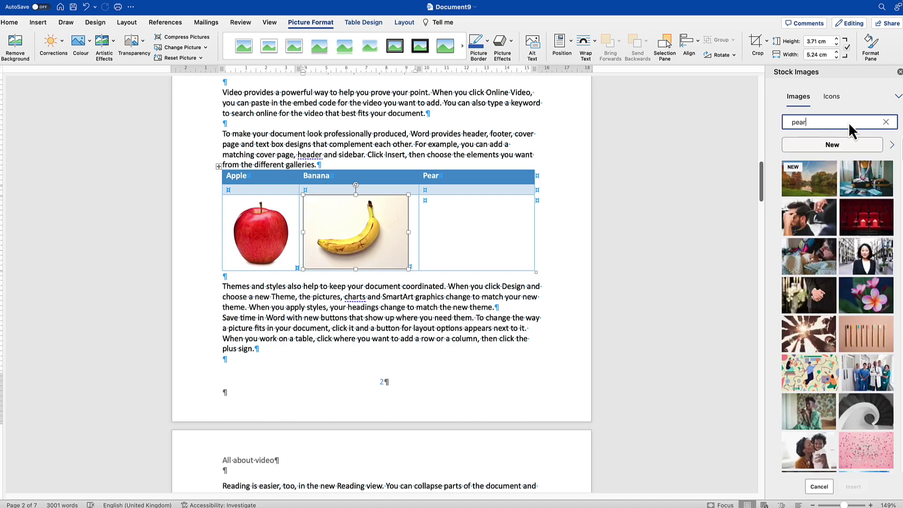
key("Return")
left_click(464, 174)
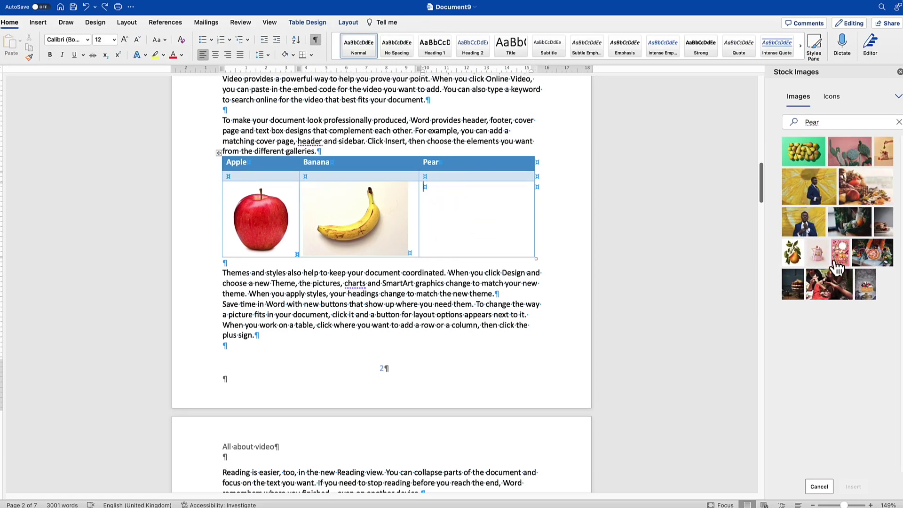
- Insert the stock illustration of a yellow-red pear with leafy branches into the Pear column's last-row cell
left_click(794, 259)
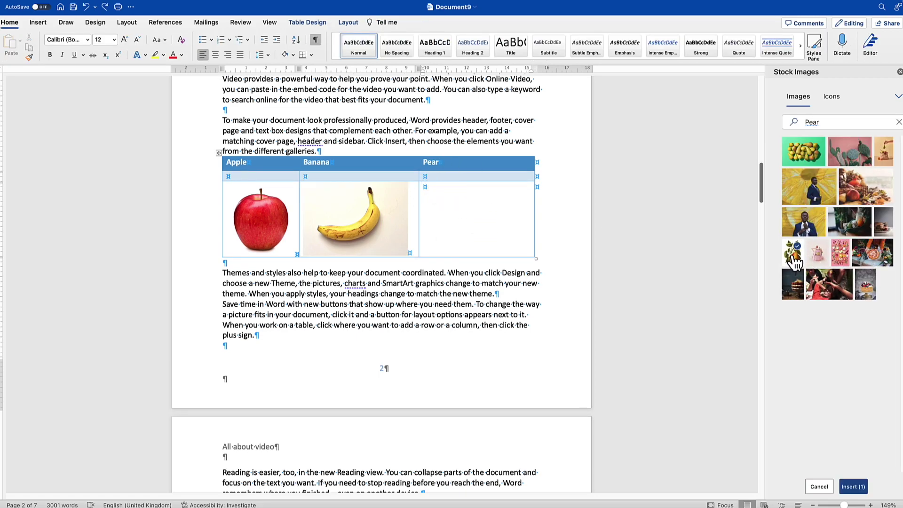
left_click(860, 487)
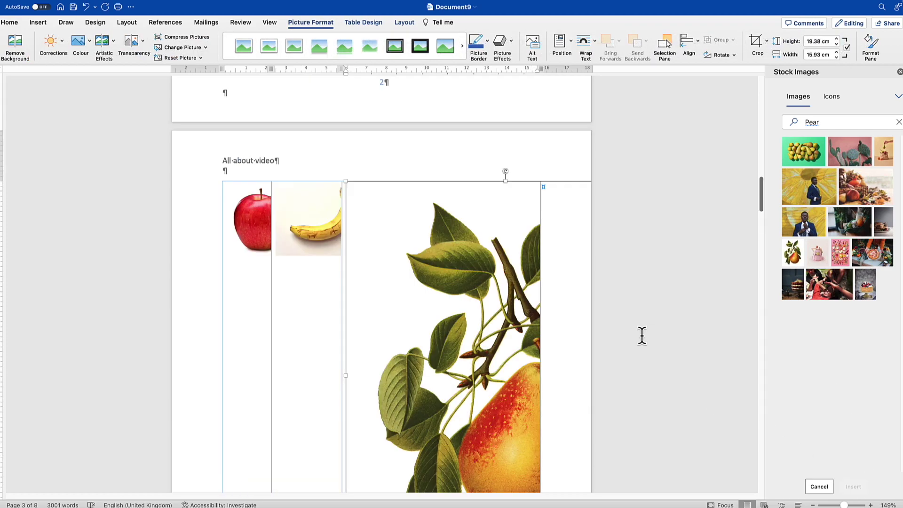
- Shrink the pear picture proportionally to roughly the banana picture's height and narrow the Pear column to fit around it
left_click(837, 45)
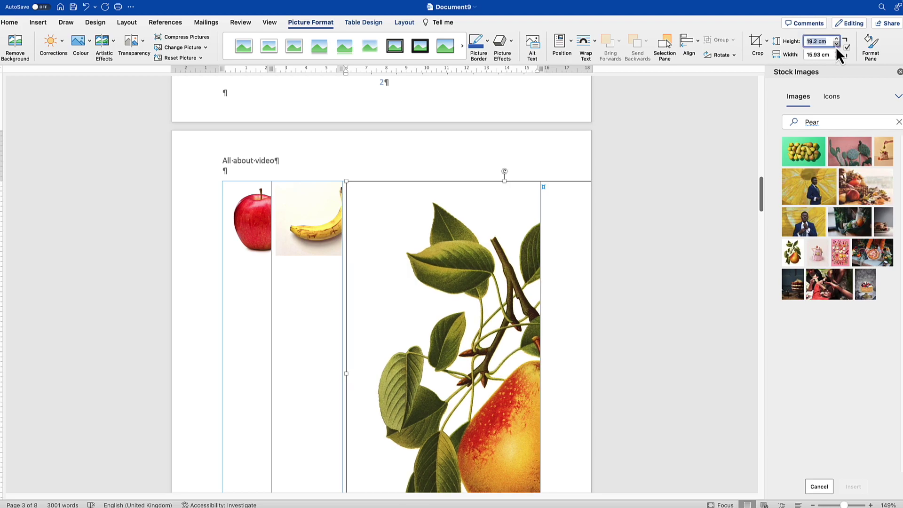
left_click(836, 44)
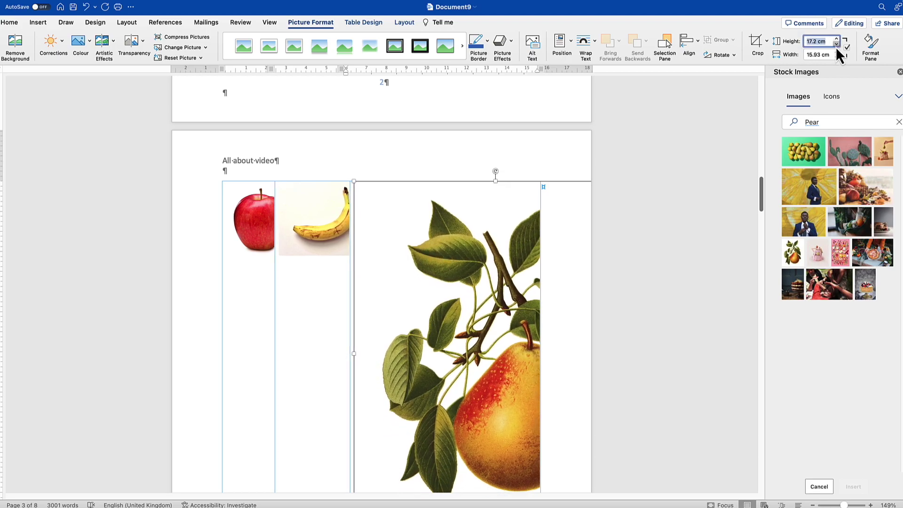
left_click(836, 45)
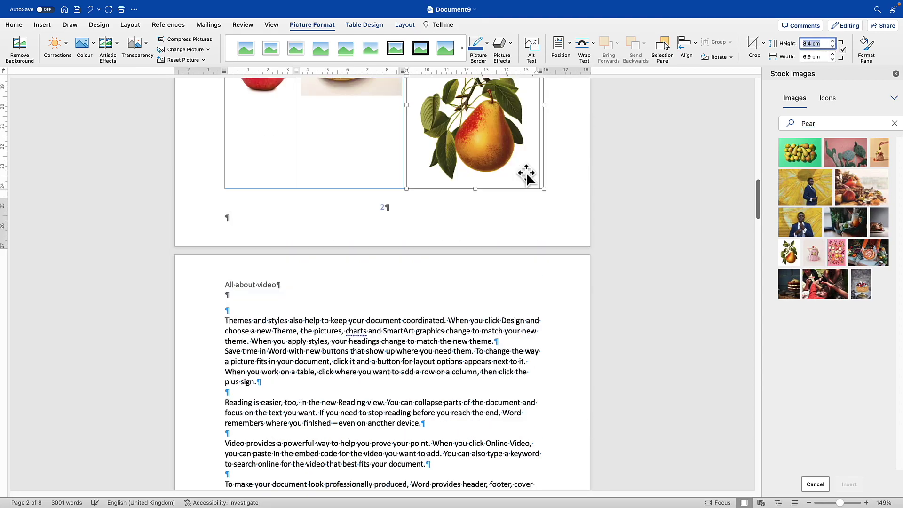
scroll(527, 174, "up", 3)
left_click(833, 47)
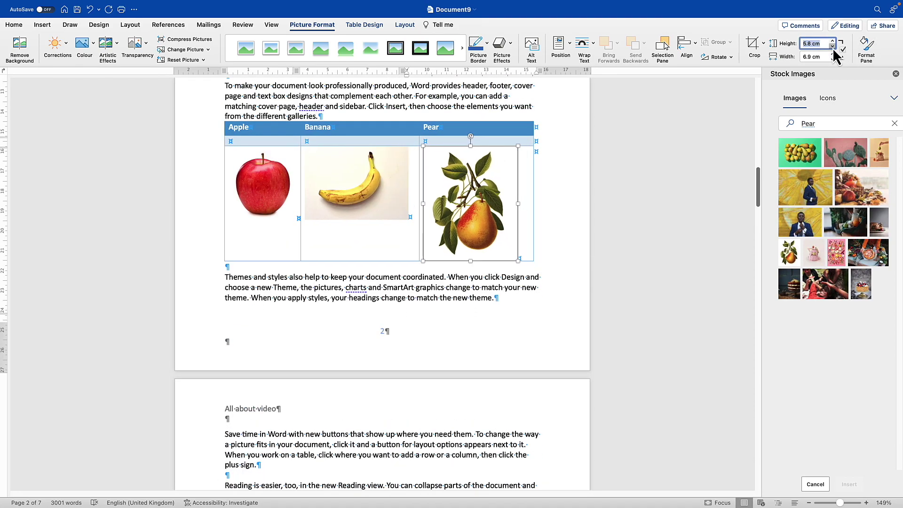
left_click(540, 235)
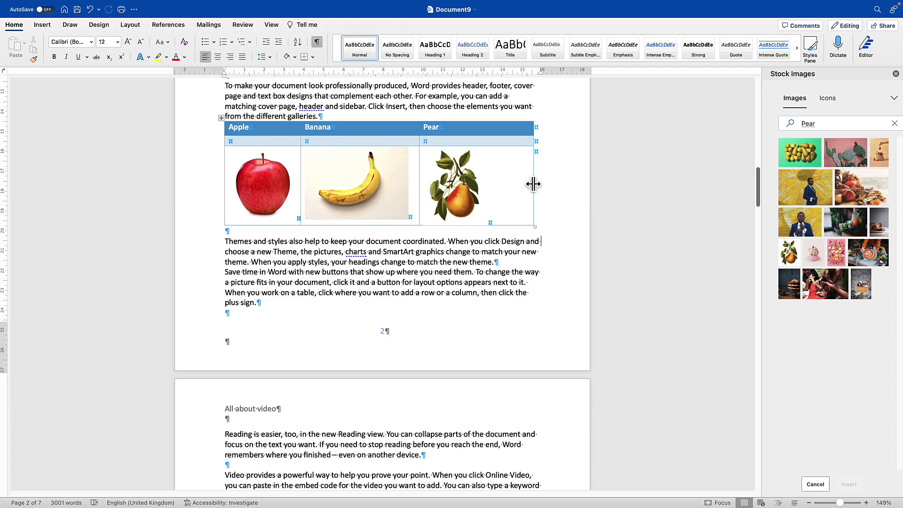
left_click_drag(533, 183, 497, 185)
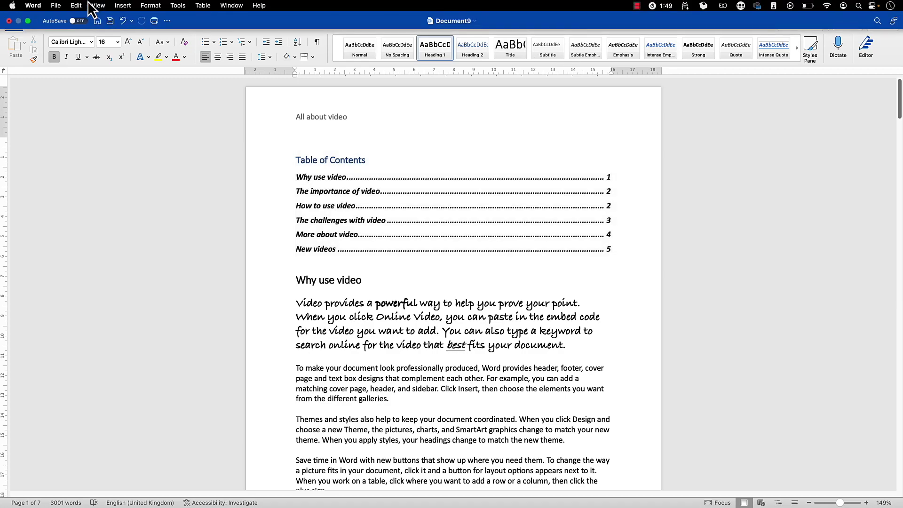
- Examine the available undo command and the history of undoable actions without reverting anything
left_click(76, 5)
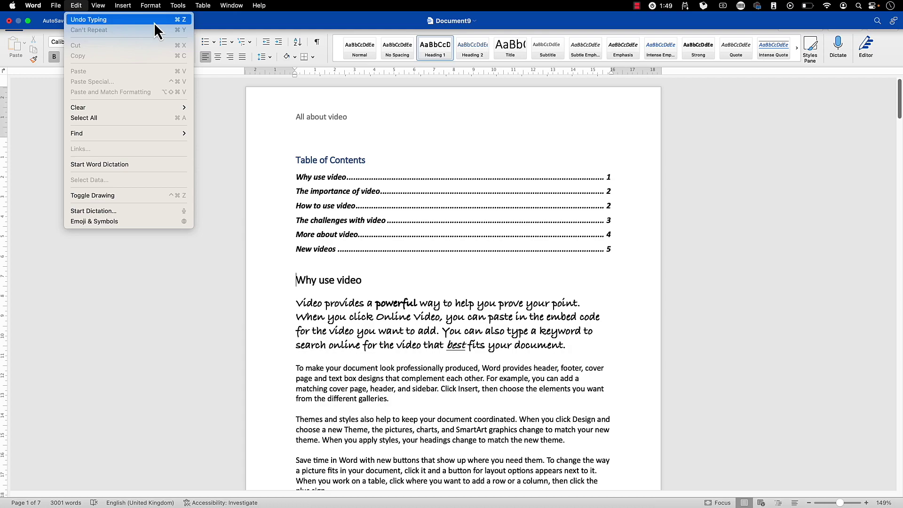
left_click(157, 336)
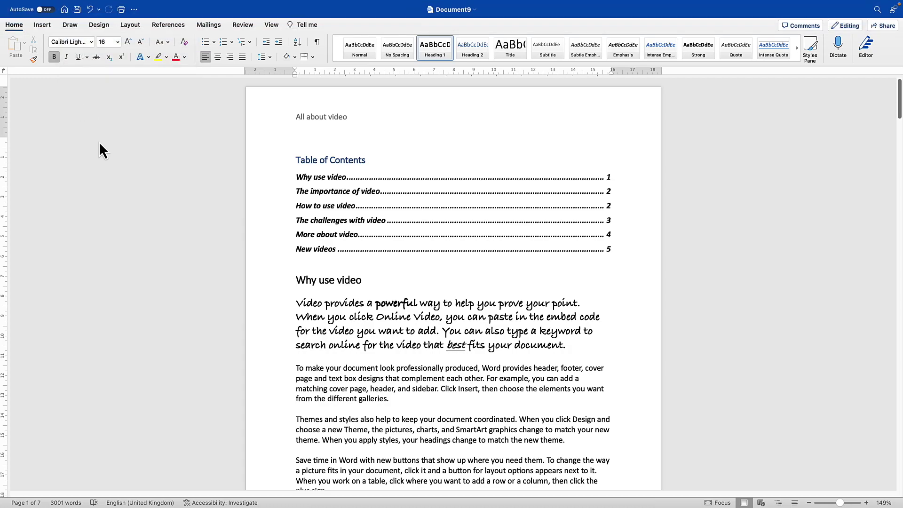
left_click(100, 12)
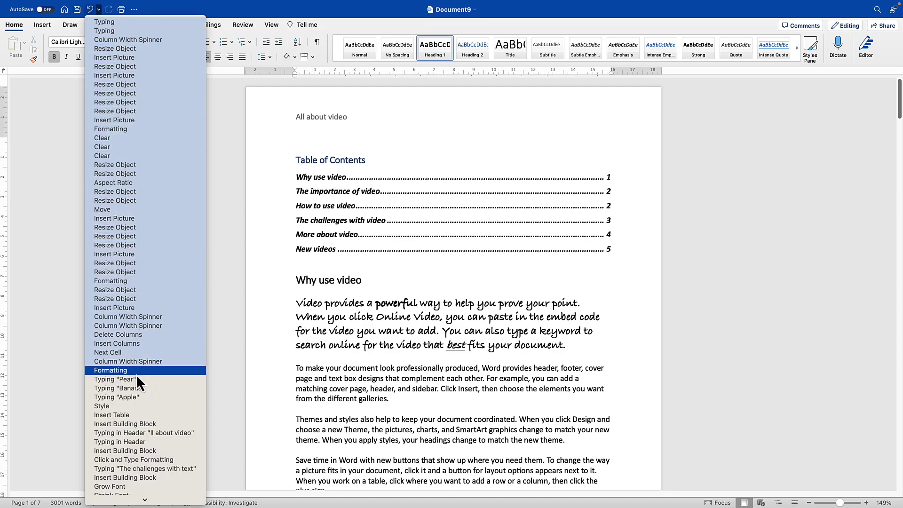
left_click(158, 451)
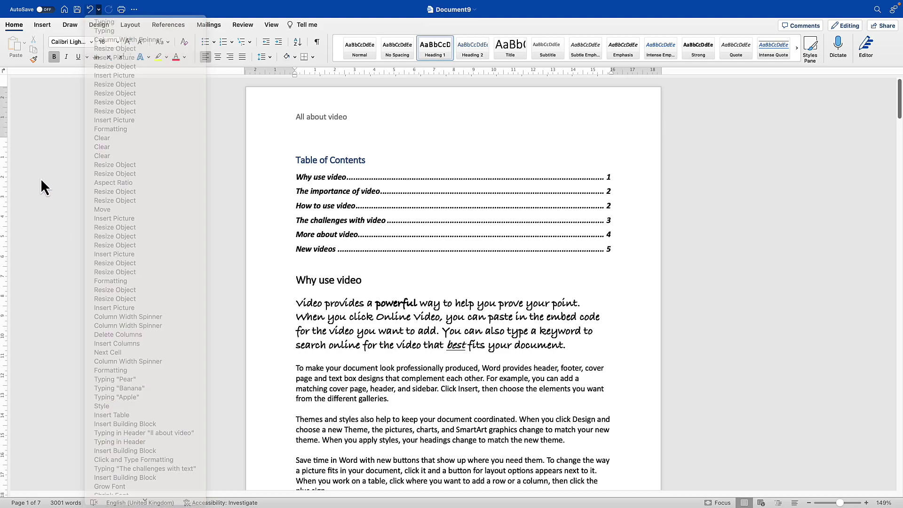